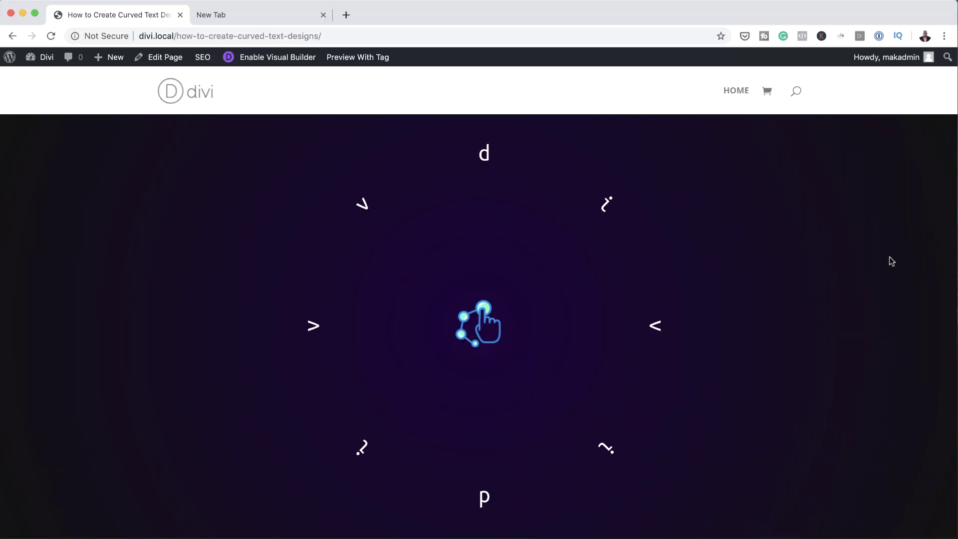
scroll(889, 260, down, 5)
scroll(891, 260, down, 2)
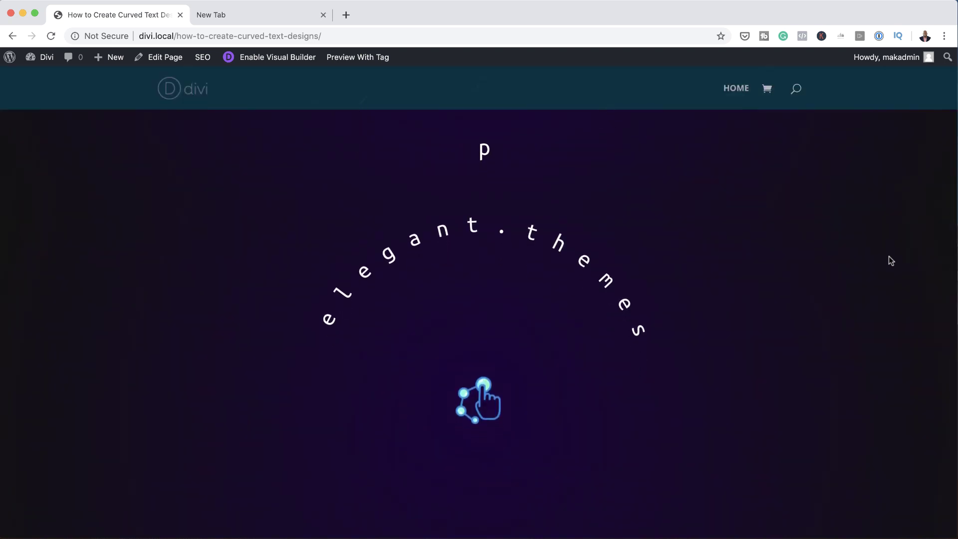
click(668, 6)
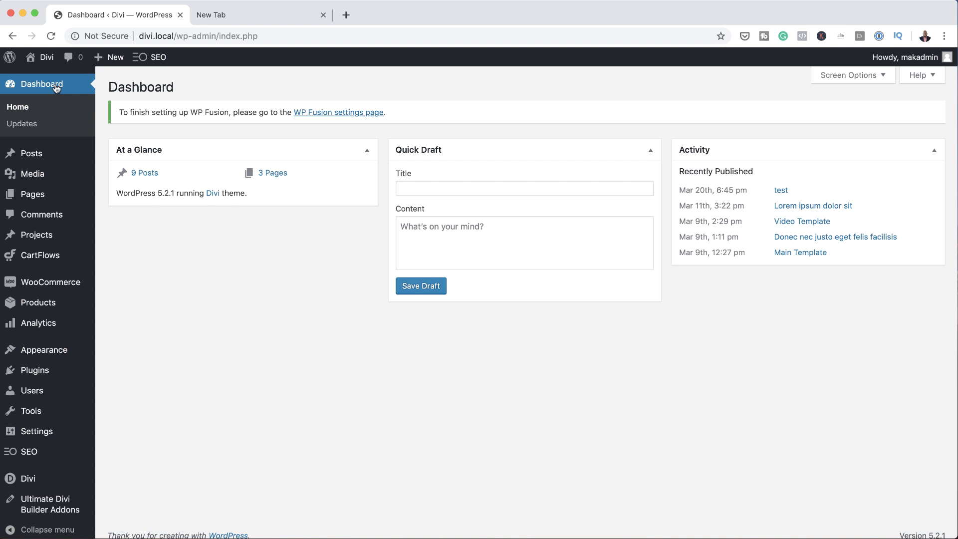
Step: Add a new page titled "How to Create Curved Text Designs" and open it in the Divi Builder
mouse_move(53, 200)
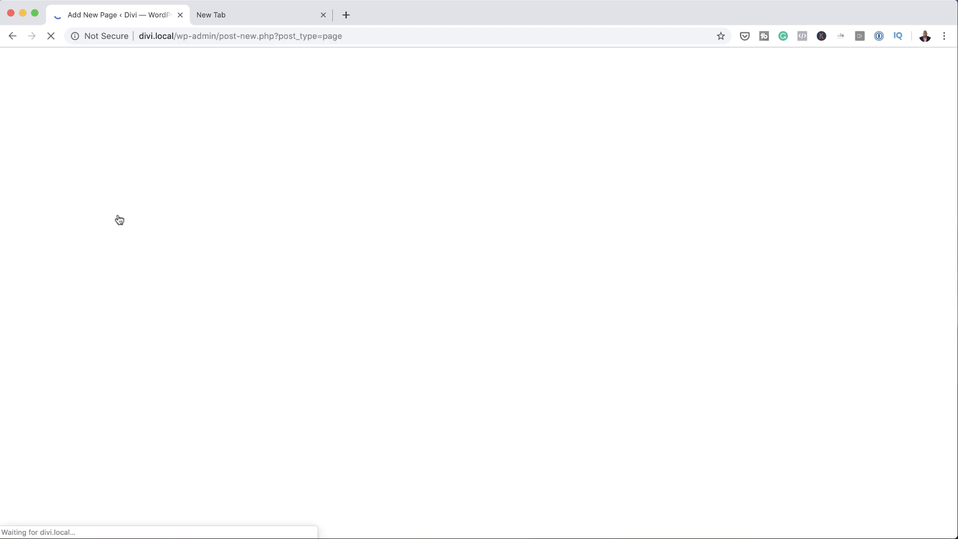
text(How to Create Curved Text Designs)
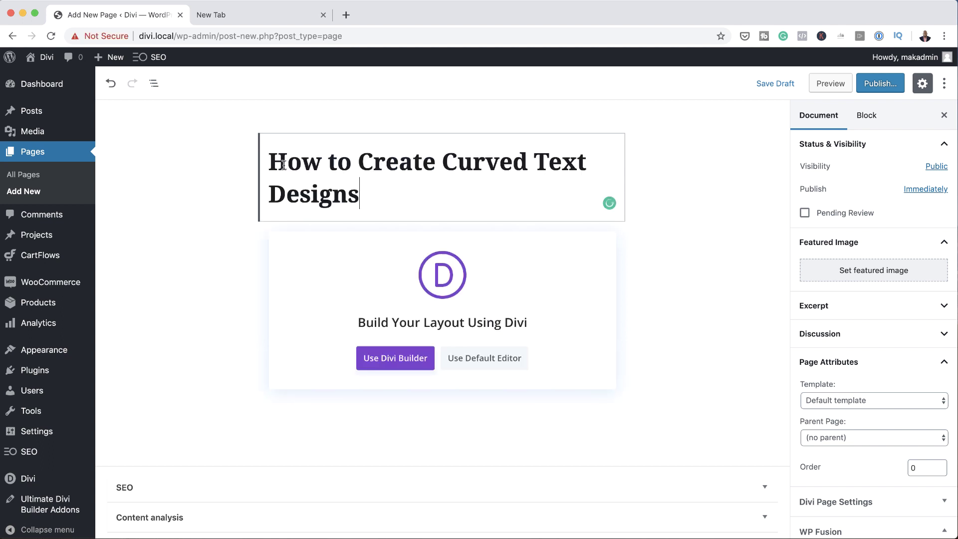
click(411, 363)
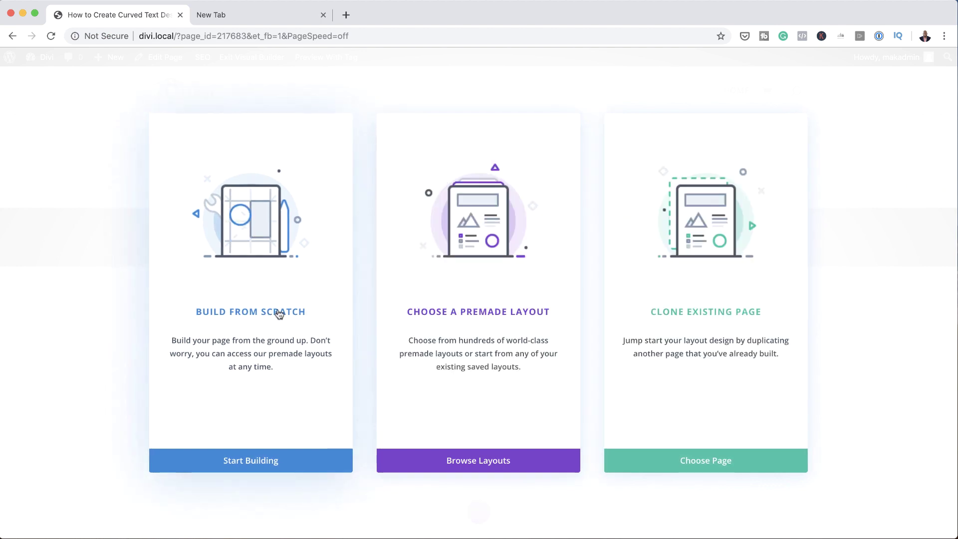
Step: Build the page from scratch and insert a single-column row, leaving it without a module
click(273, 314)
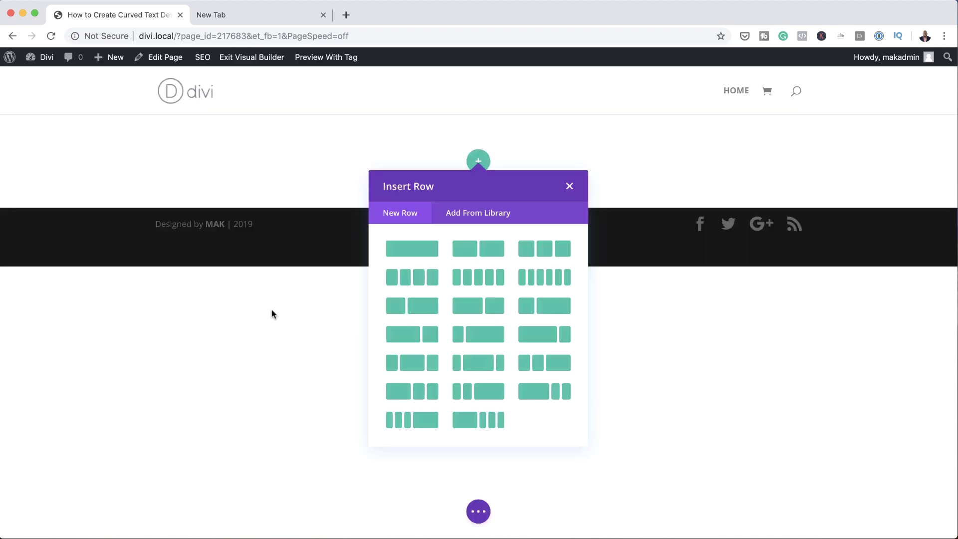
click(415, 258)
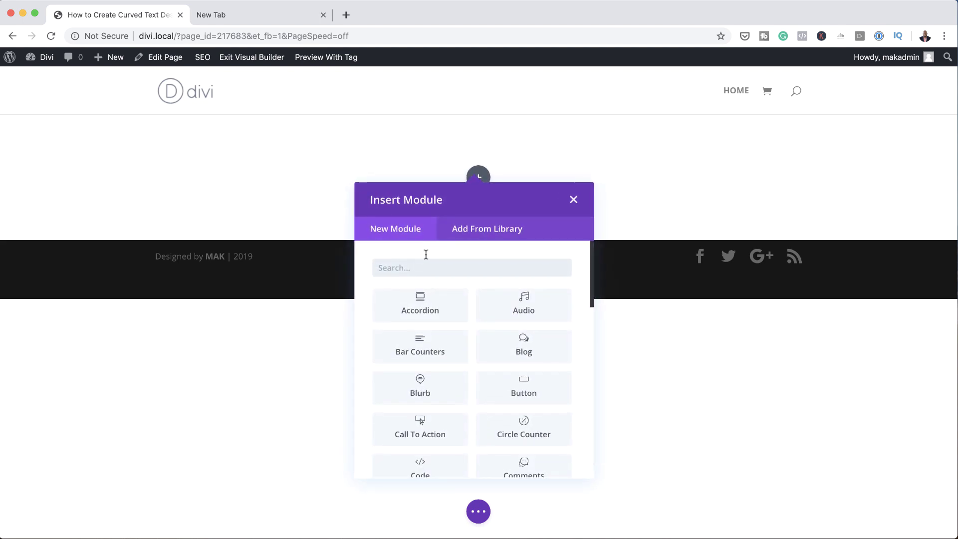
click(574, 201)
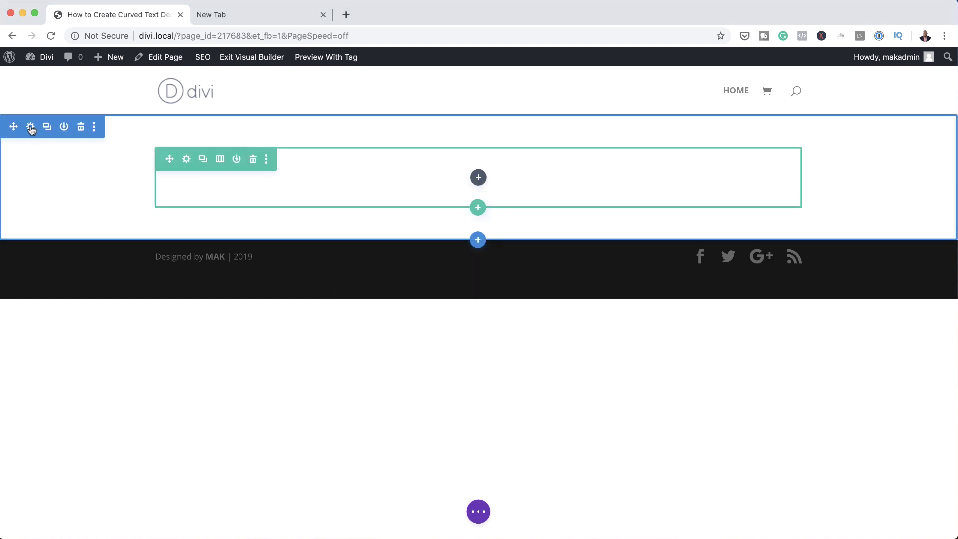
Step: Give the section a gradient background and set the gradient's first color to #1e003d
click(31, 127)
click(77, 184)
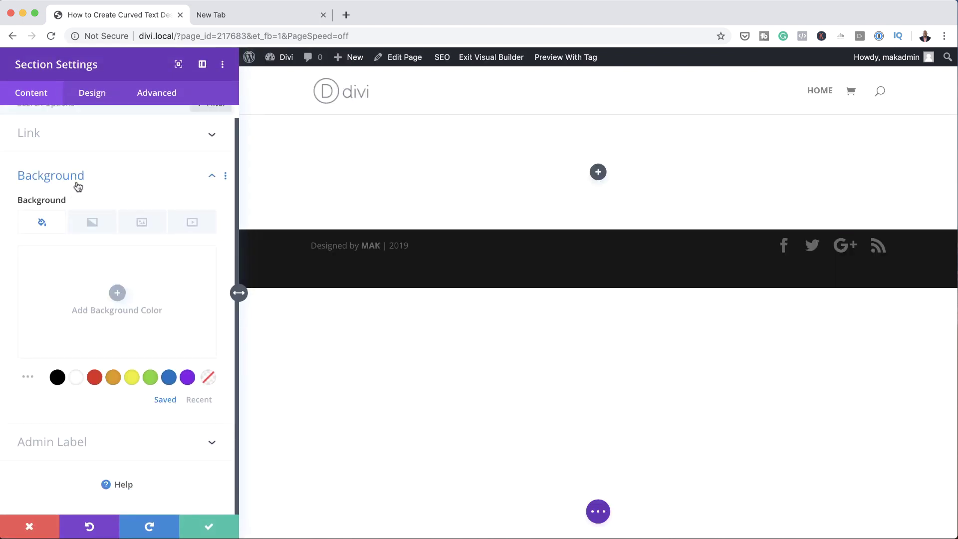
click(91, 223)
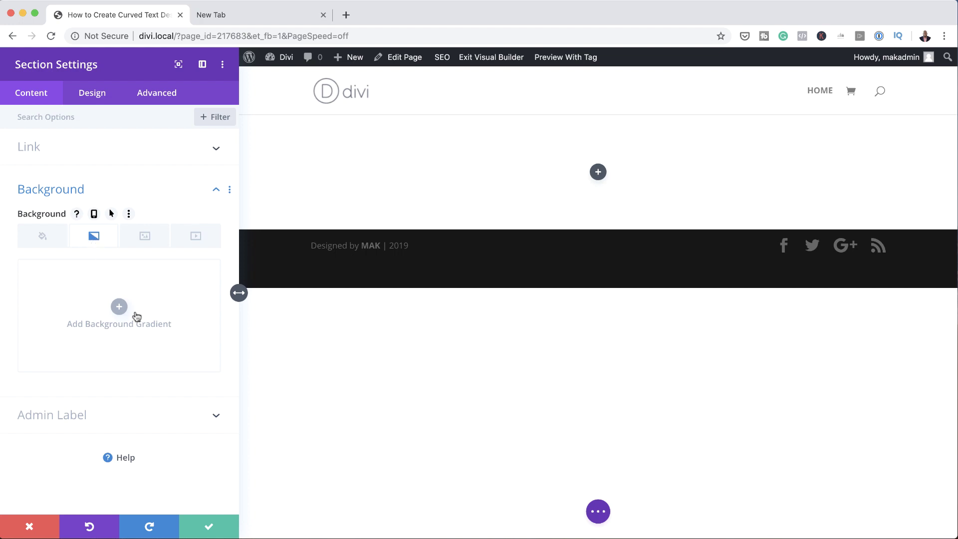
click(120, 307)
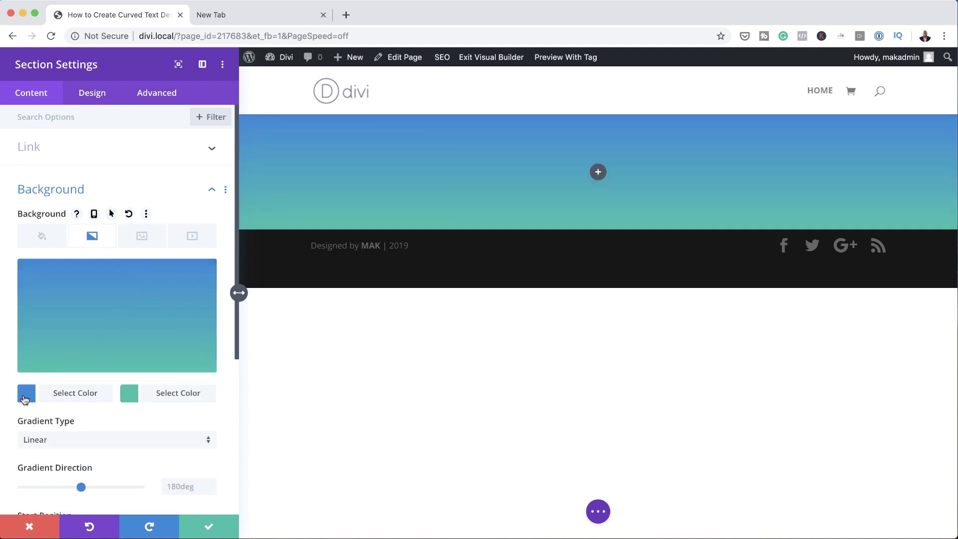
click(26, 395)
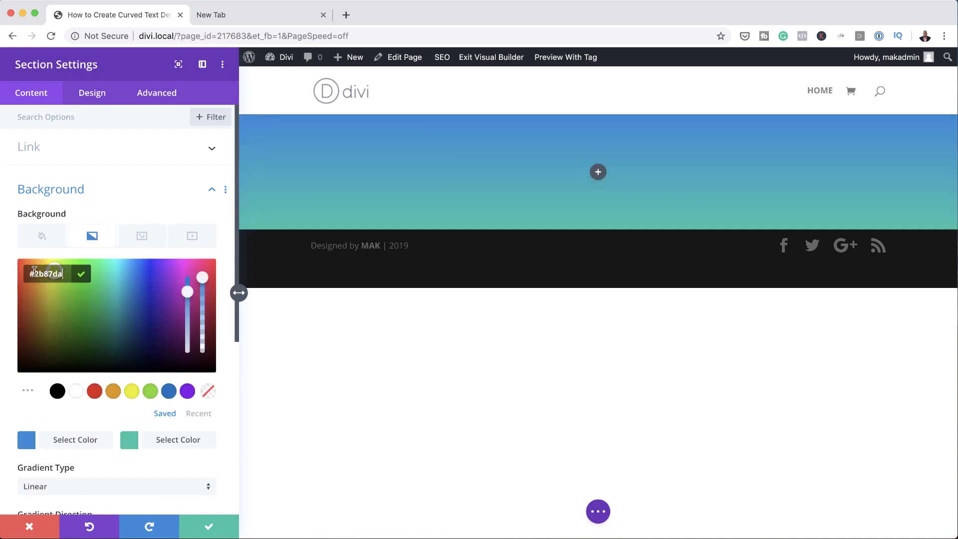
key(super+a)
text(#1e003d)
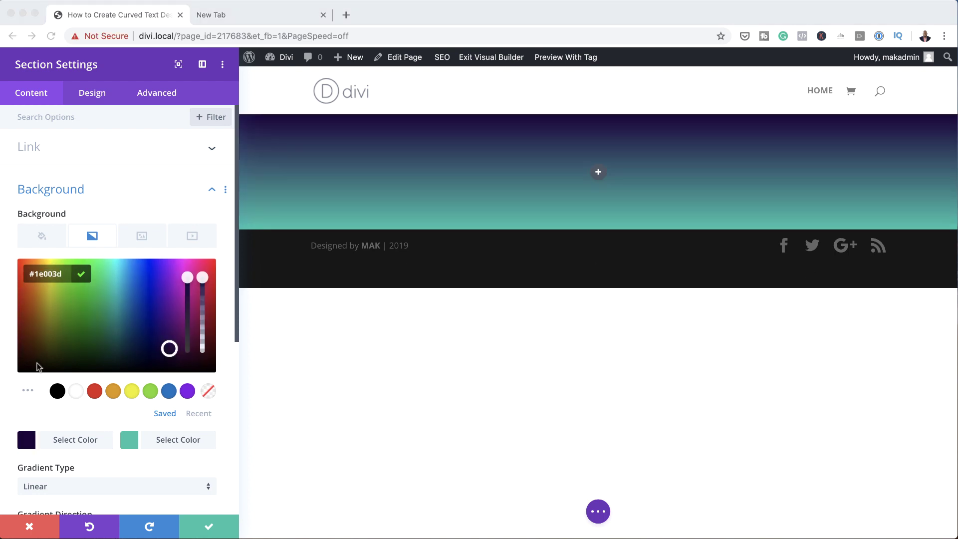
Step: Set the second color of the section's background gradient to #121212 and make the gradient type Radial
click(129, 442)
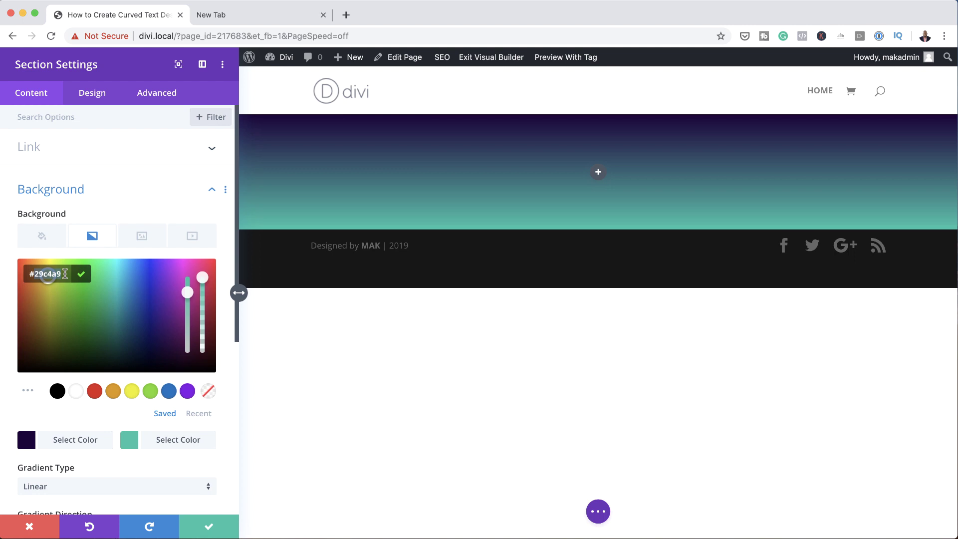
text(#121212)
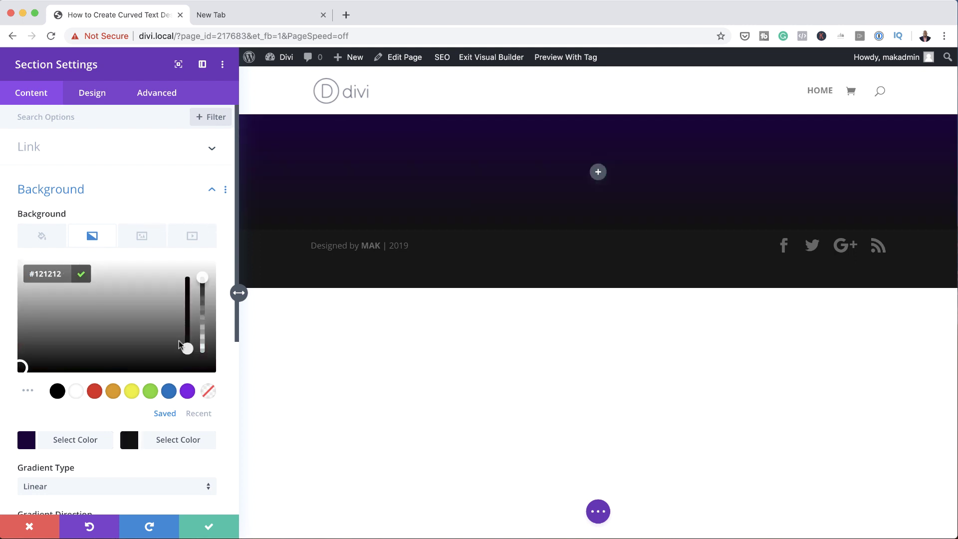
scroll(122, 418, down, 3)
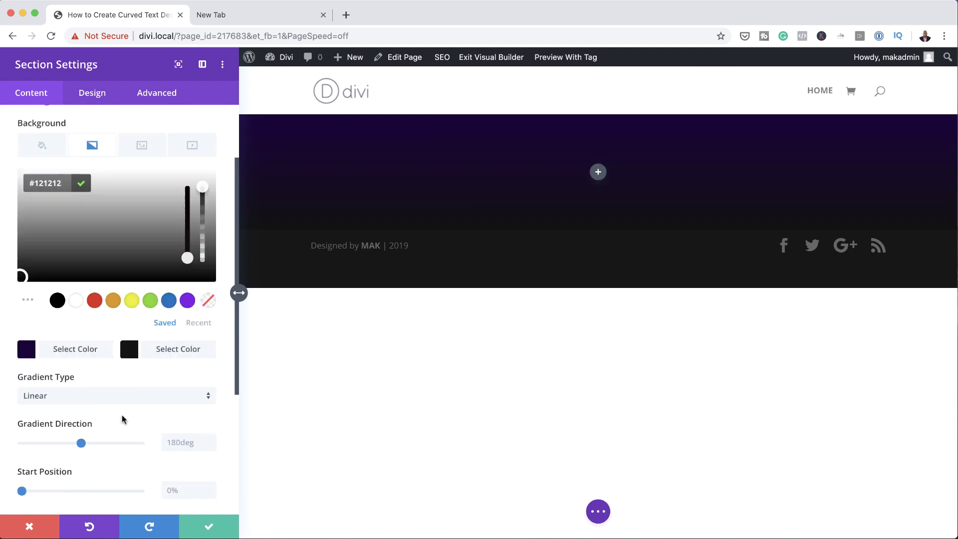
click(132, 395)
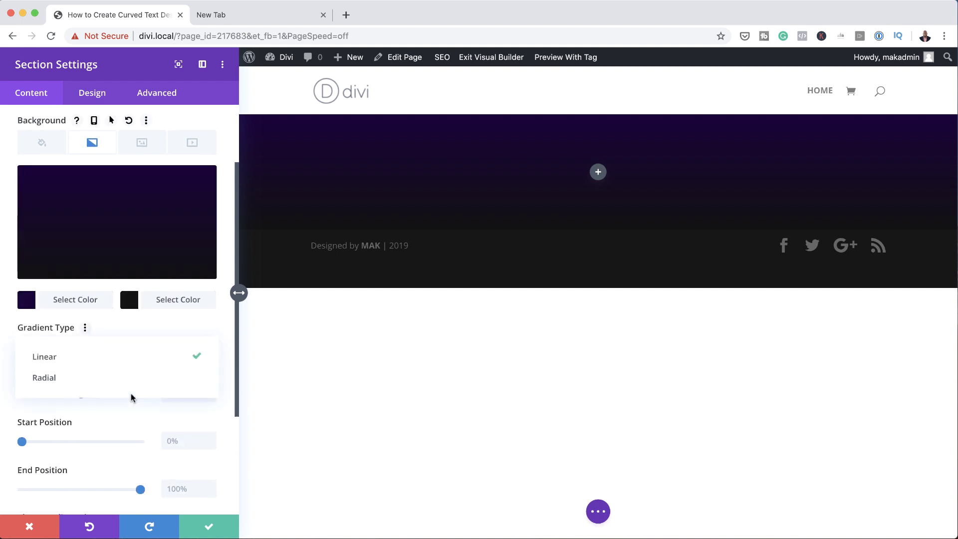
click(108, 380)
Step: Add app-developer-icon-small-03.png, the hand-and-nodes icon from the media library, as the section's background image
scroll(108, 380, up, 1)
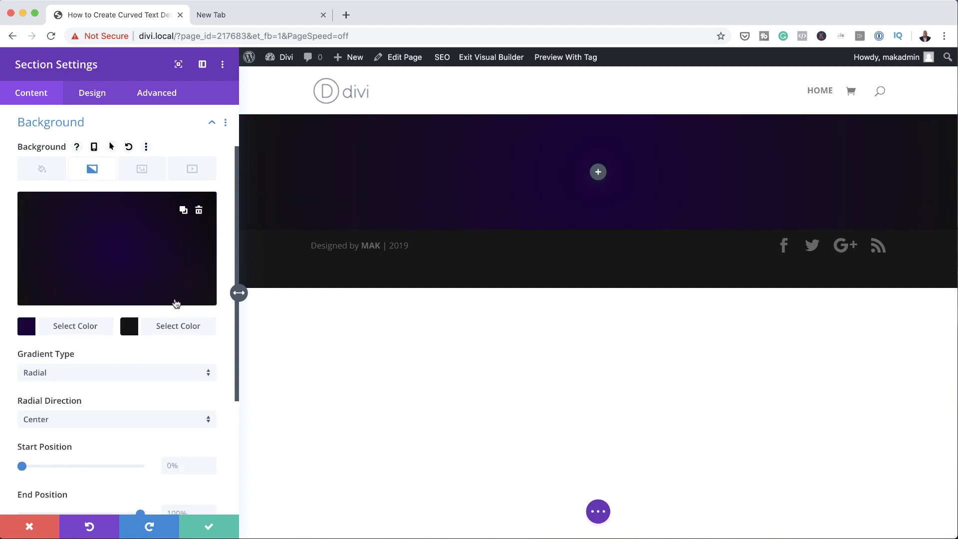
click(144, 174)
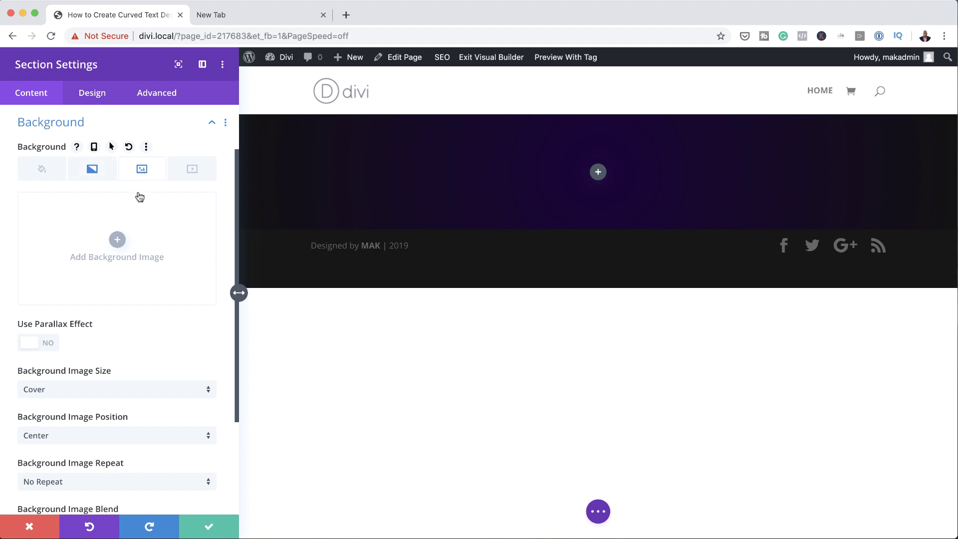
click(118, 241)
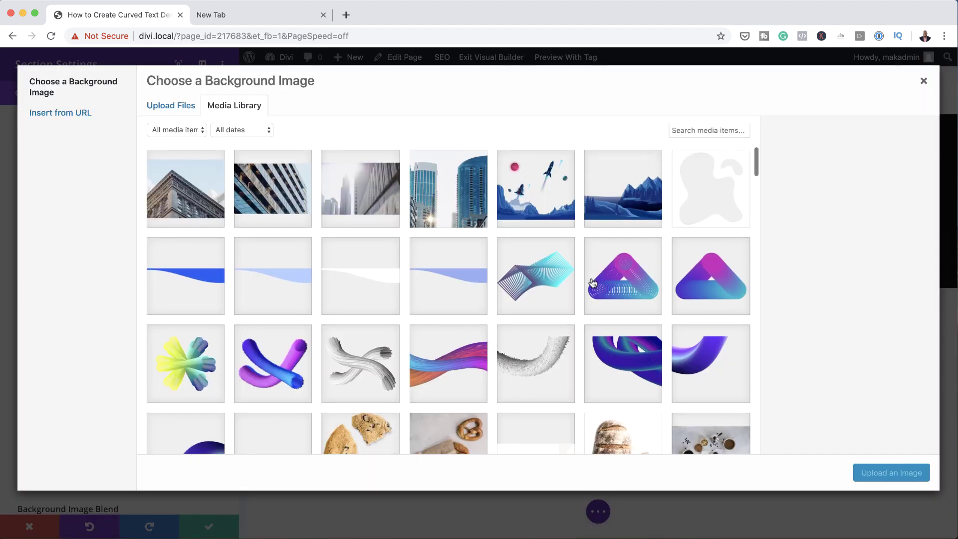
scroll(593, 283, down, 5)
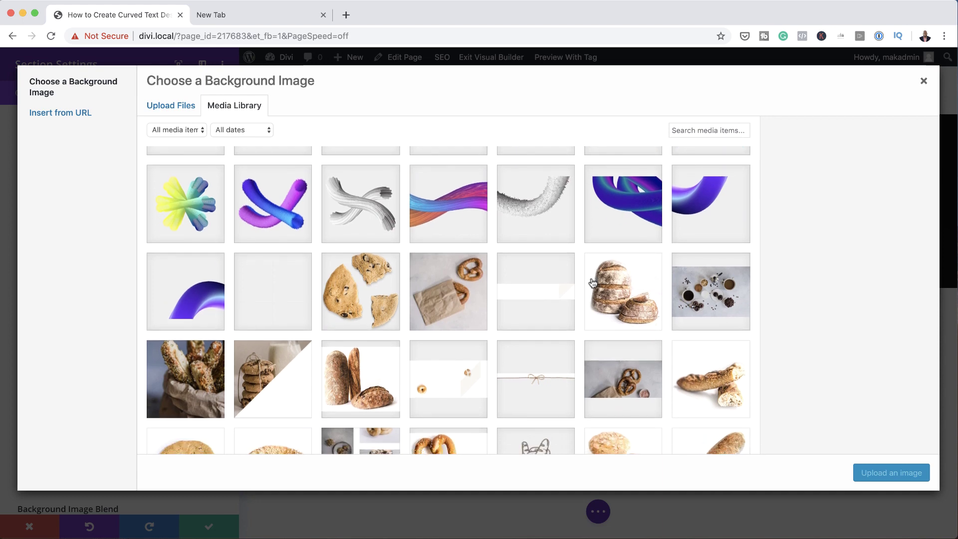
scroll(592, 283, down, 10)
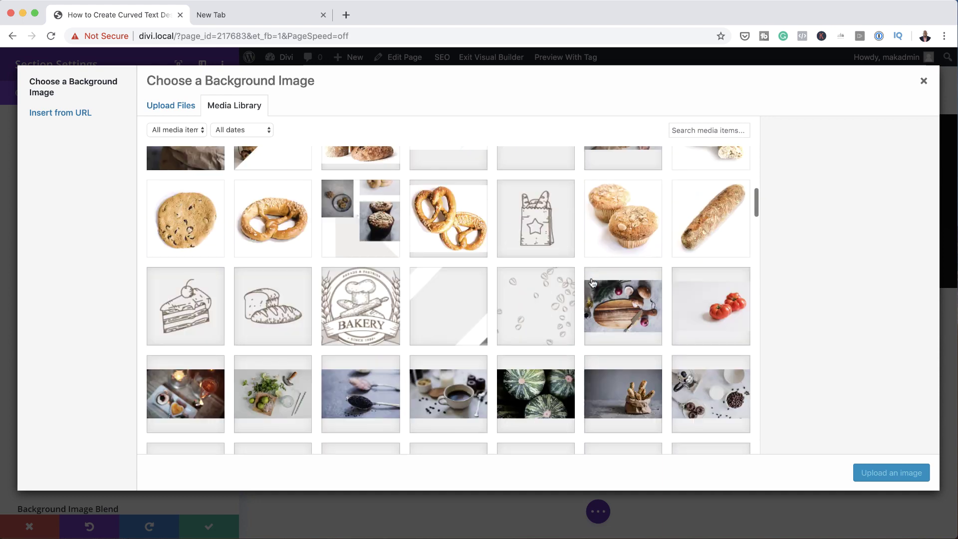
scroll(592, 283, down, 15)
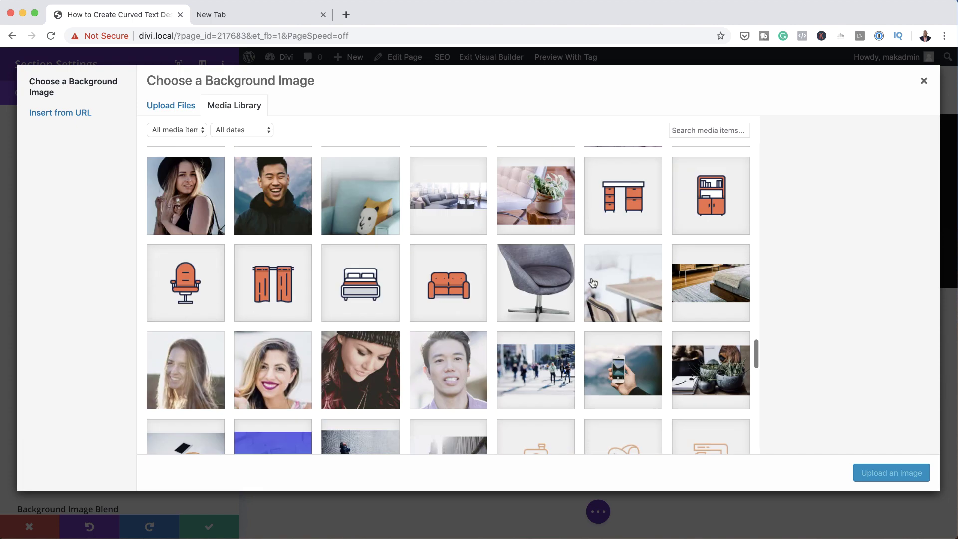
scroll(593, 283, down, 5)
scroll(593, 283, down, 5)
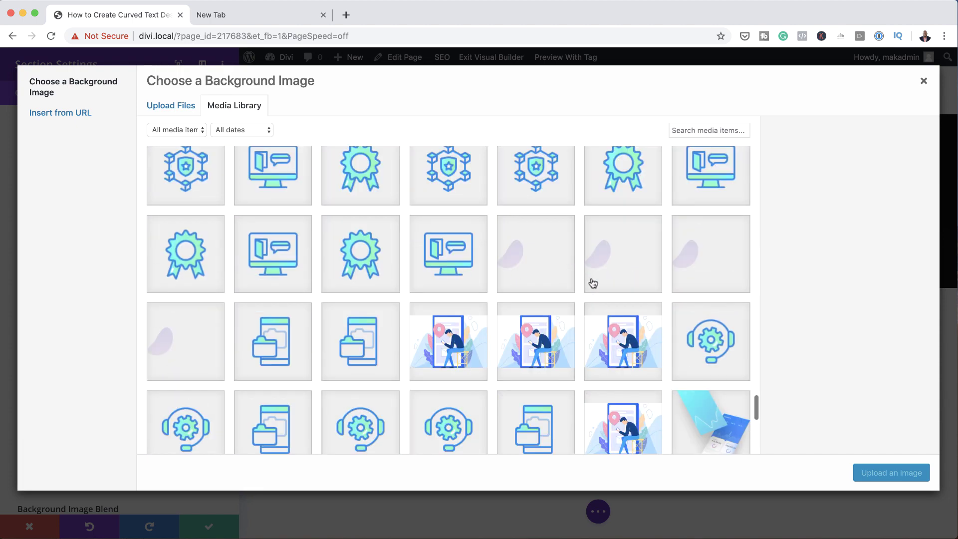
scroll(593, 282, down, 5)
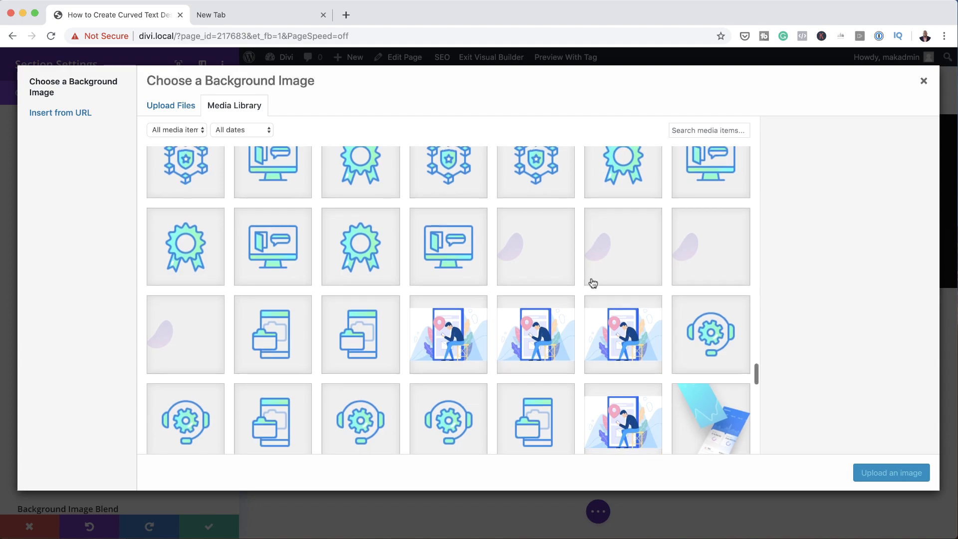
scroll(592, 283, down, 15)
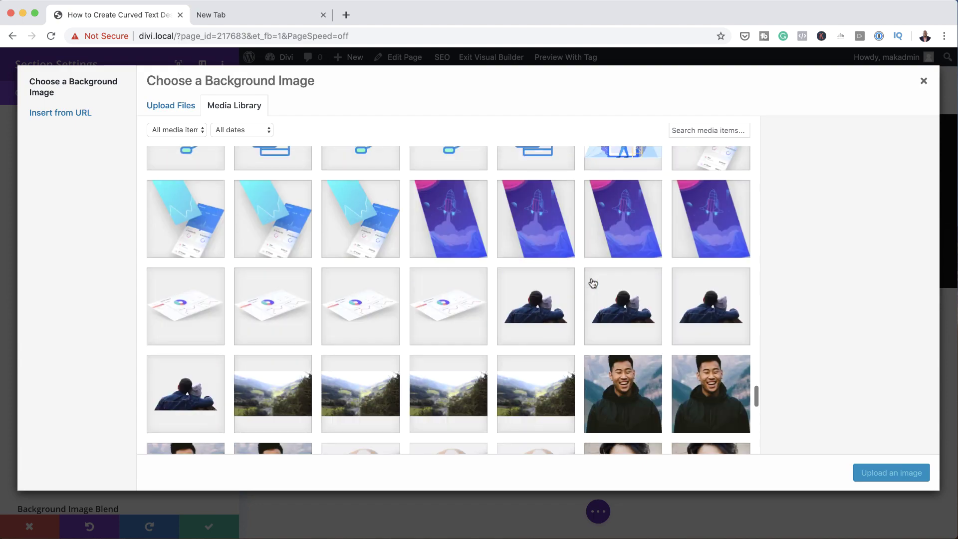
scroll(593, 283, down, 15)
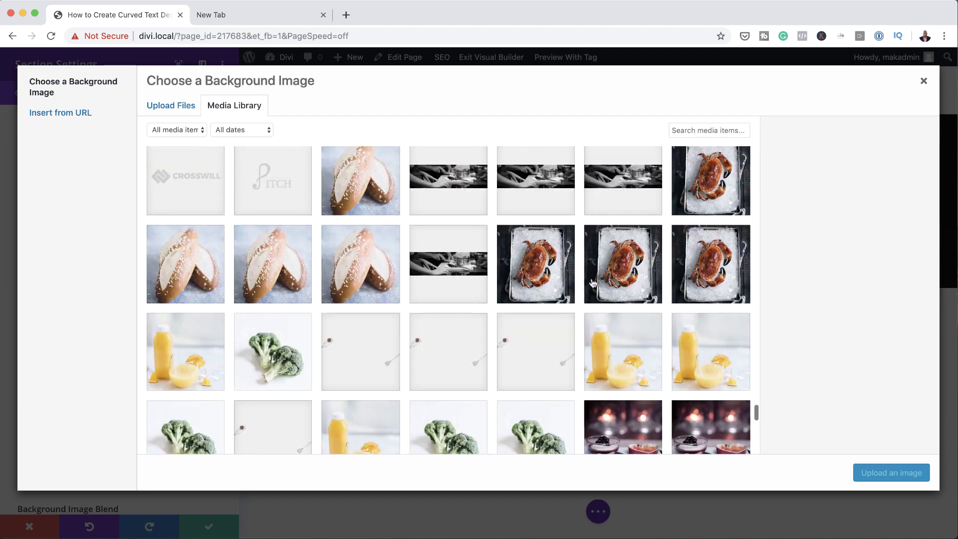
scroll(593, 283, down, 10)
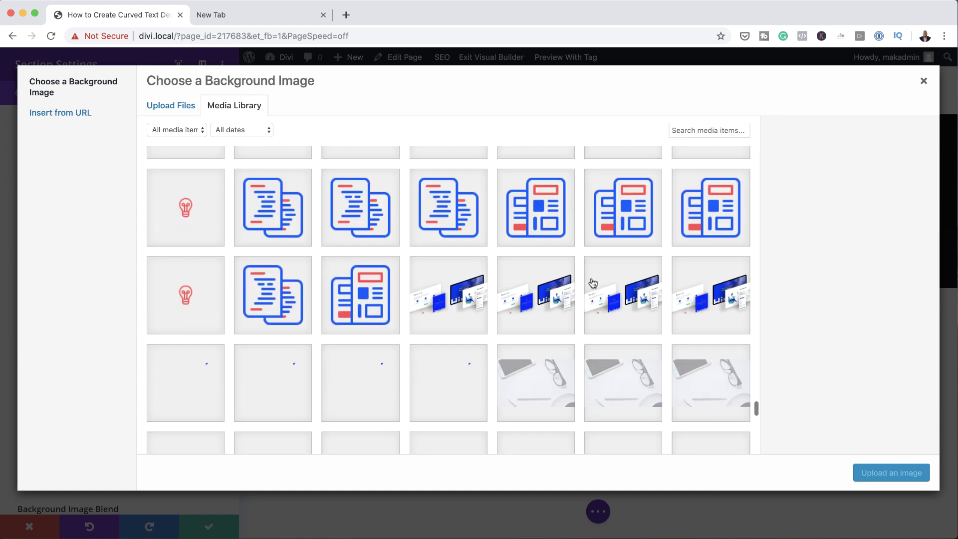
click(457, 319)
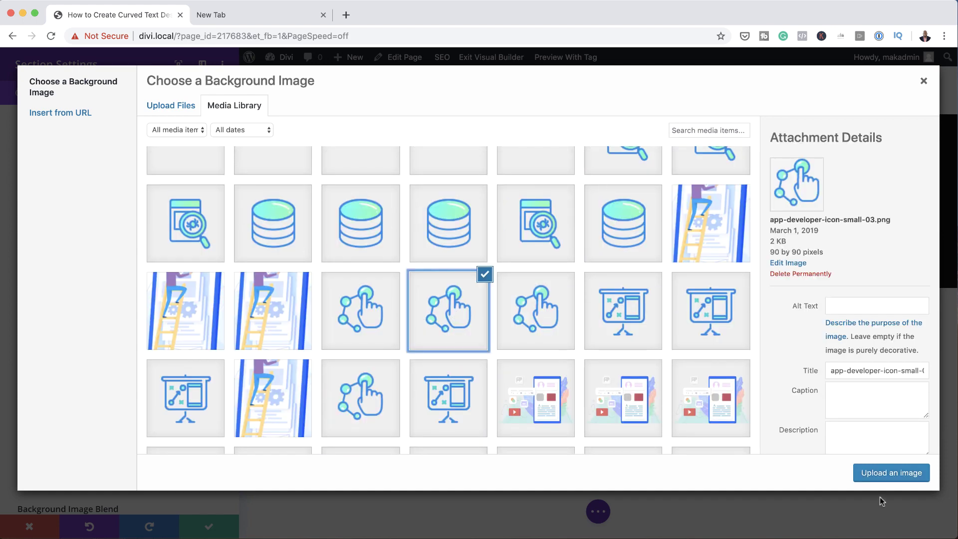
click(883, 475)
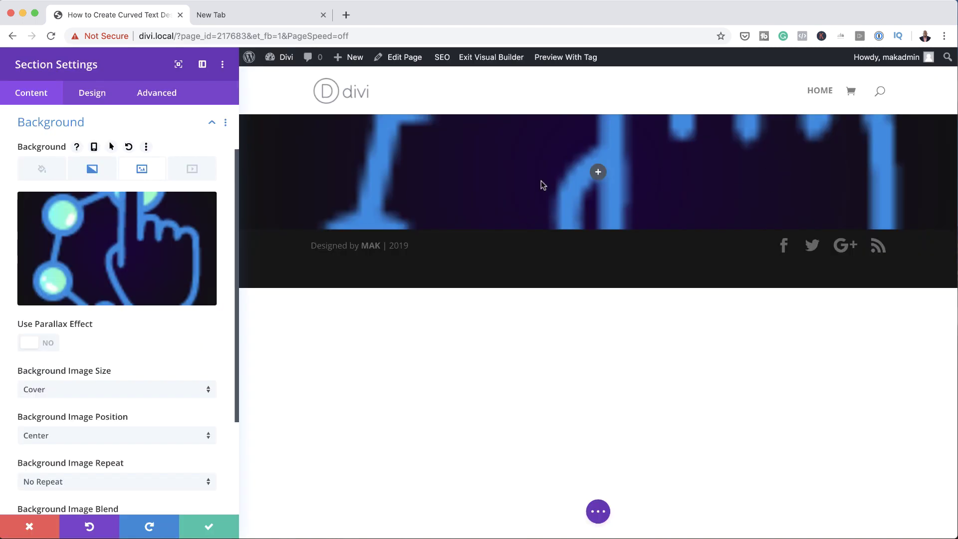
Step: Set the section's background image size to Actual Size and save the section settings
click(137, 390)
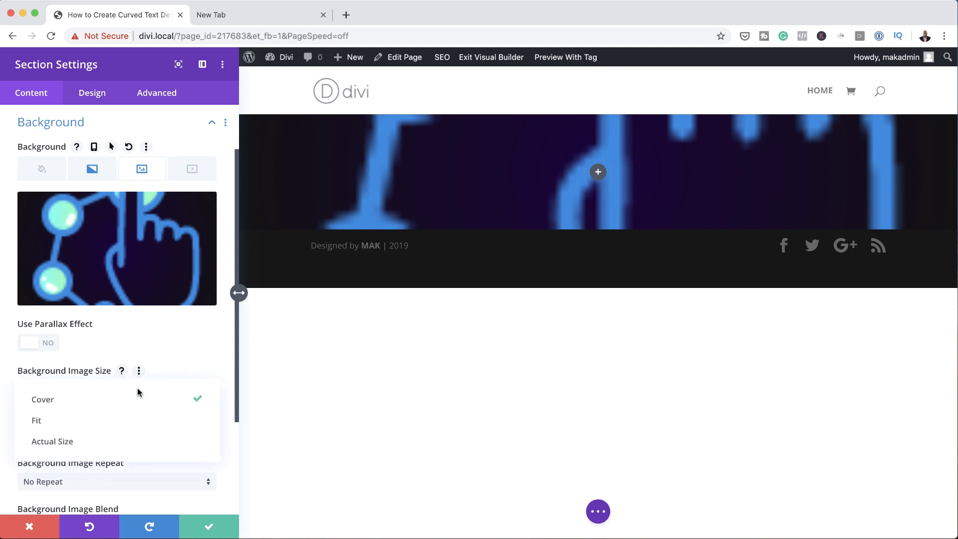
click(142, 446)
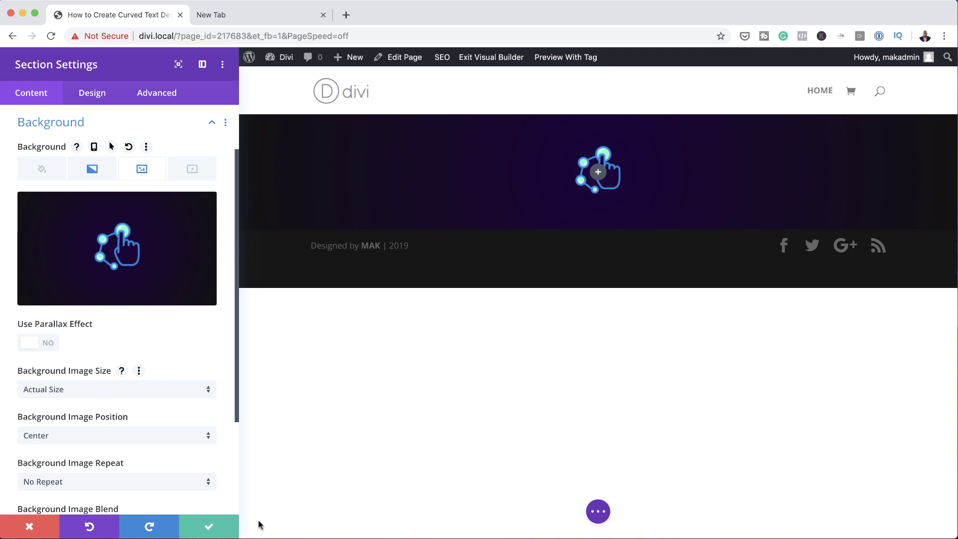
click(212, 527)
Step: In the row's sizing options, enable a custom gutter width of 1 and set the row width to 100%
mouse_move(406, 167)
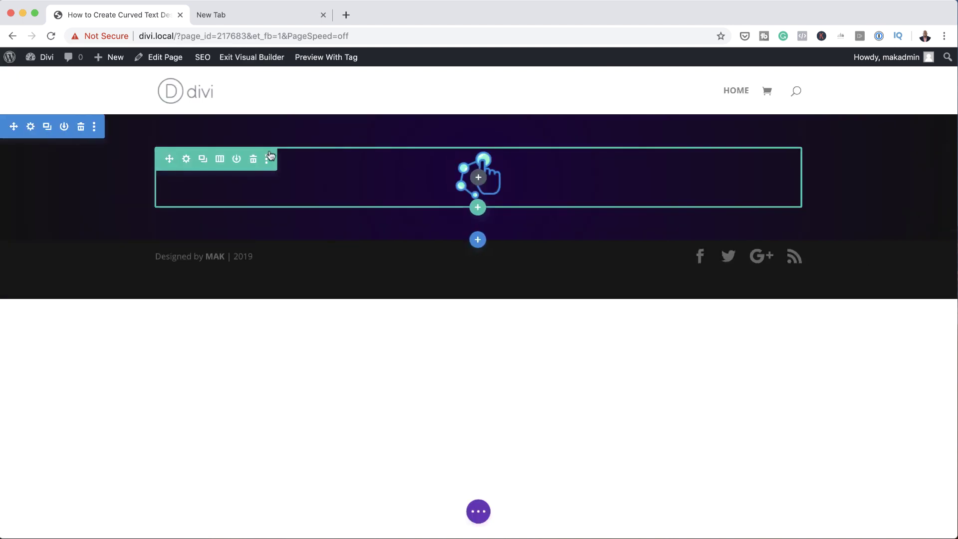
click(188, 161)
click(94, 92)
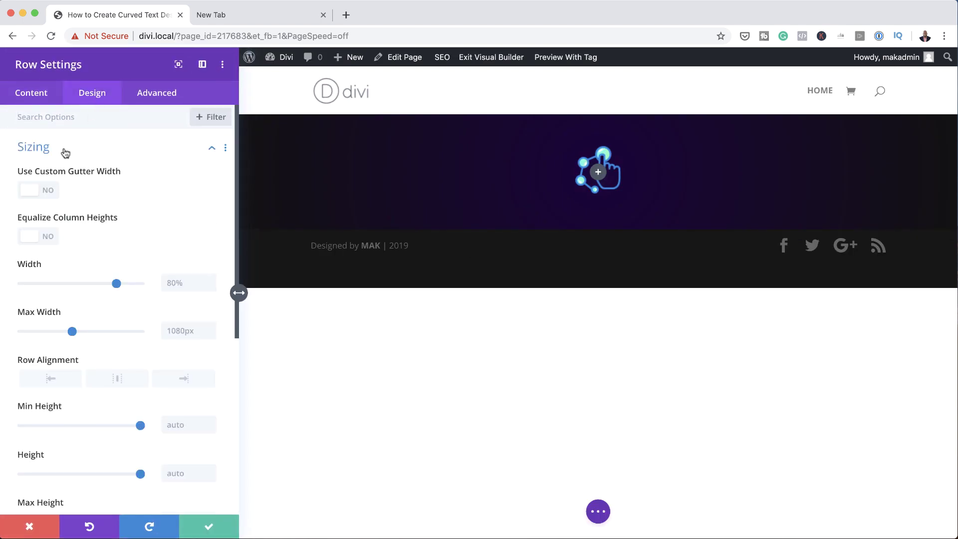
click(51, 194)
drag(101, 237, 26, 234)
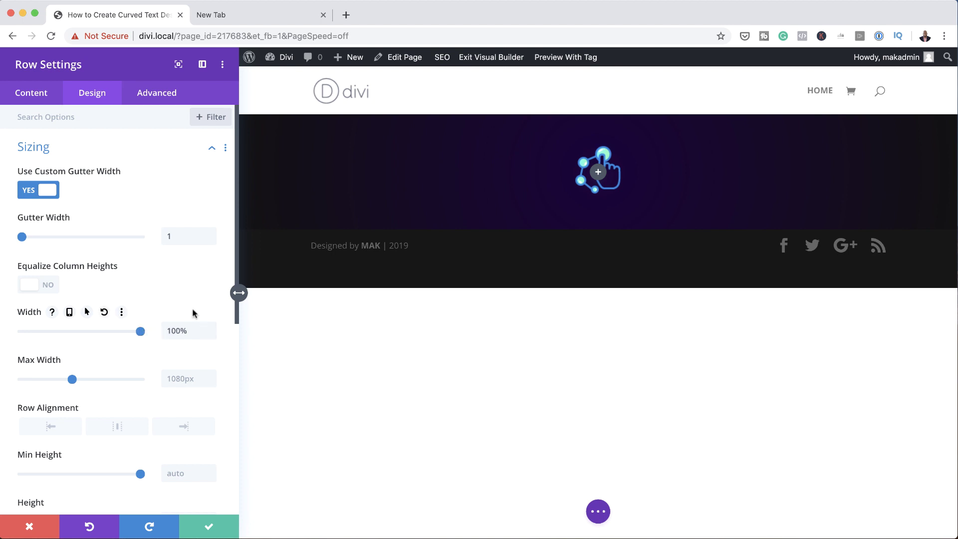
Step: Set the row's minimum height to 400px, its height to 40vw and its maximum height to 600px
scroll(209, 375, down, 3)
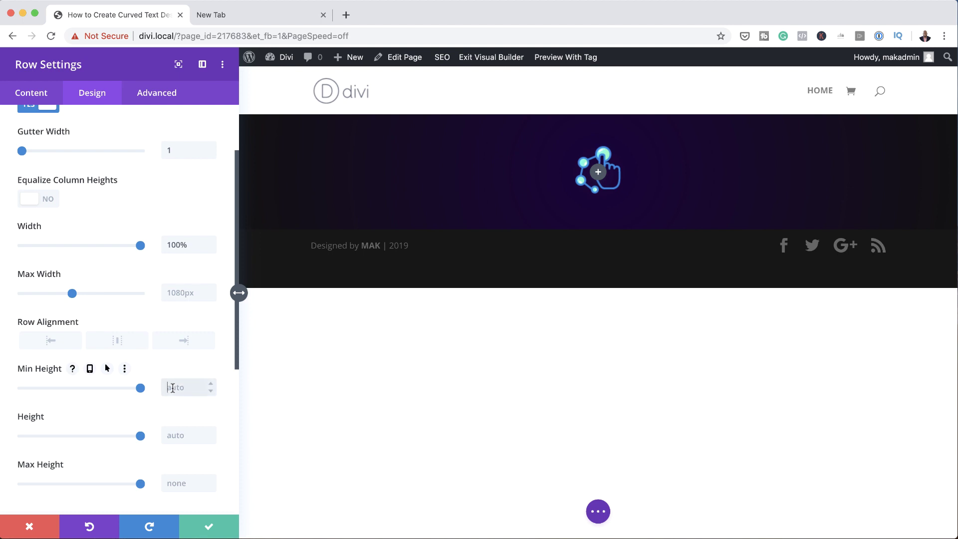
text(00)
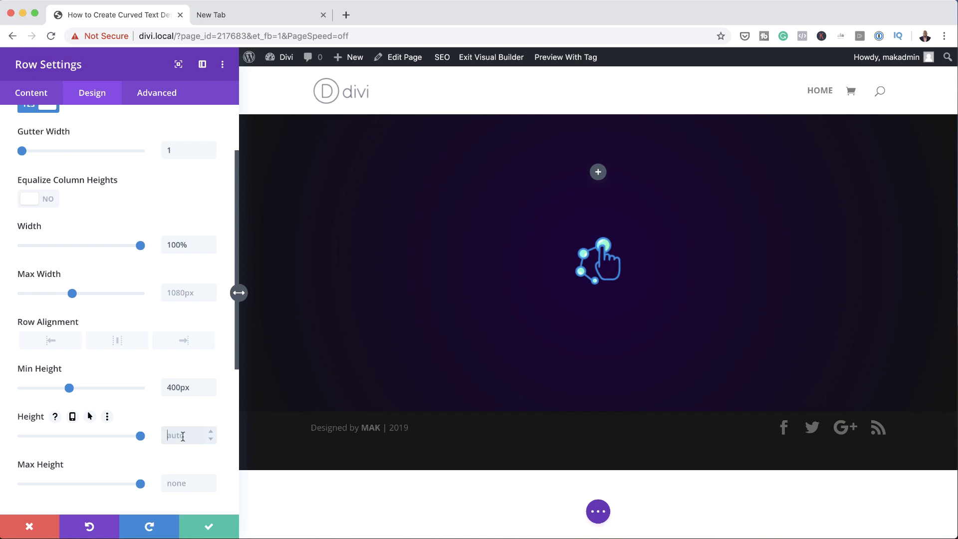
text(40vw)
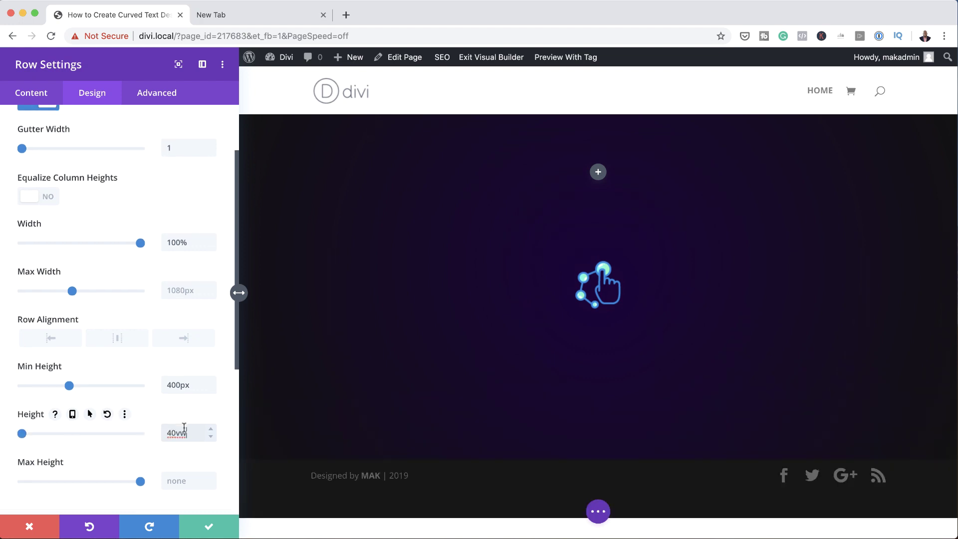
scroll(179, 434, down, 2)
click(178, 429)
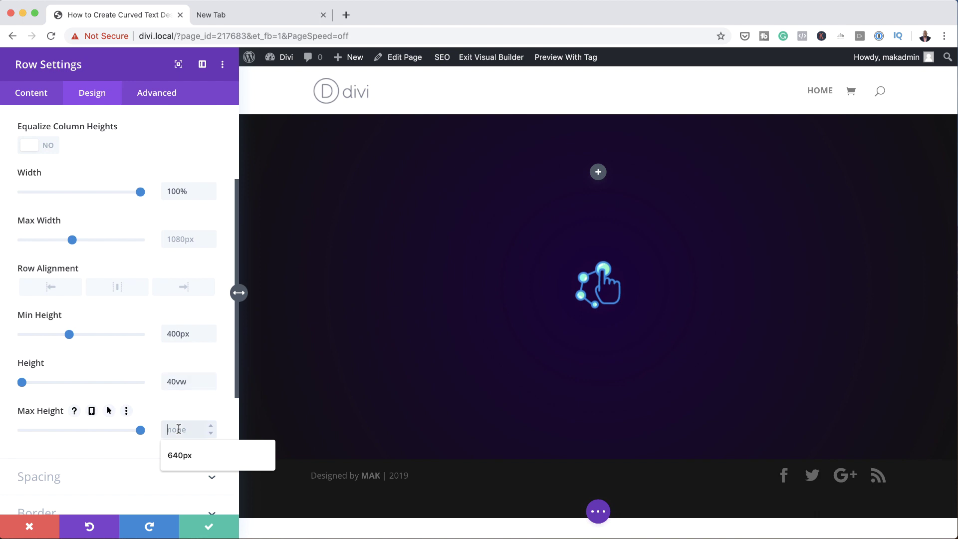
text(600)
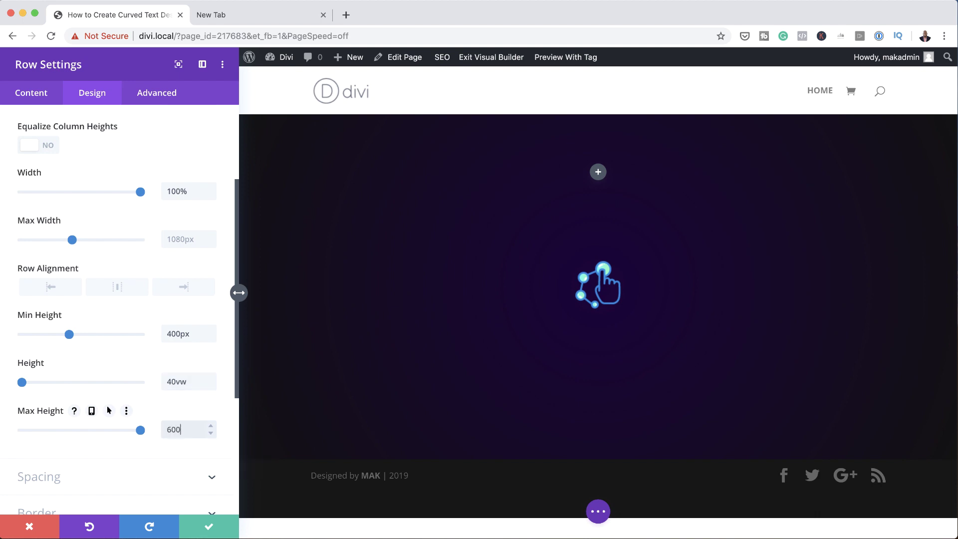
Step: Set the row's top padding to 0px and link the bottom padding to the same value
scroll(178, 393, down, 4)
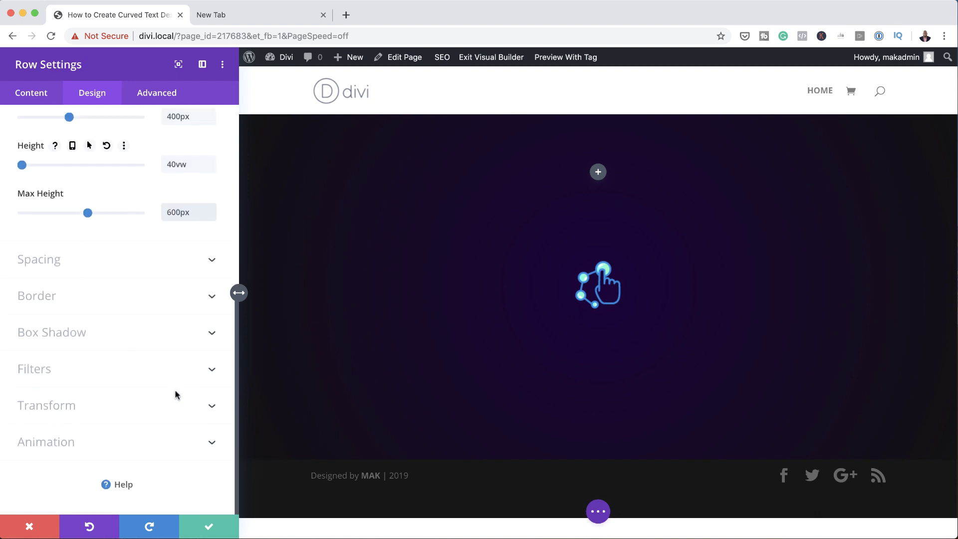
click(47, 260)
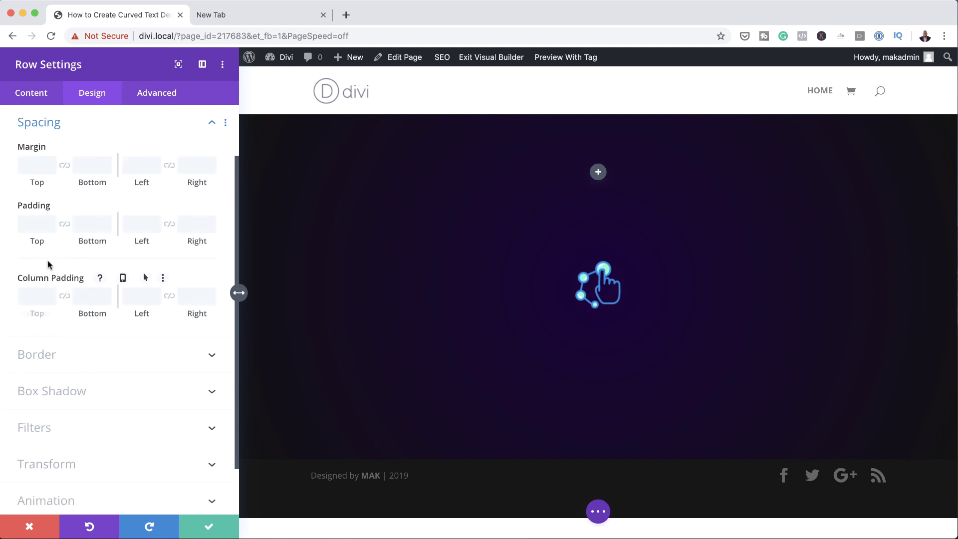
click(39, 222)
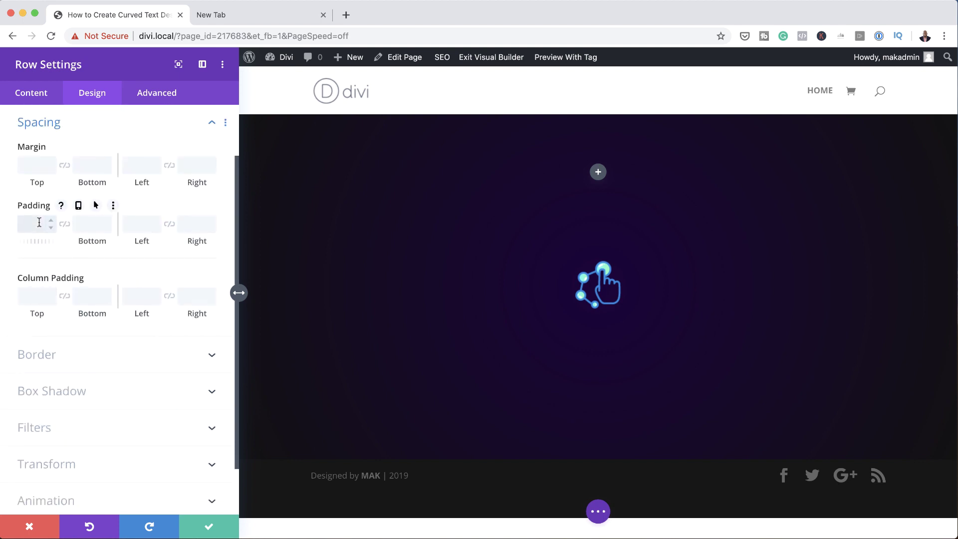
text(0px)
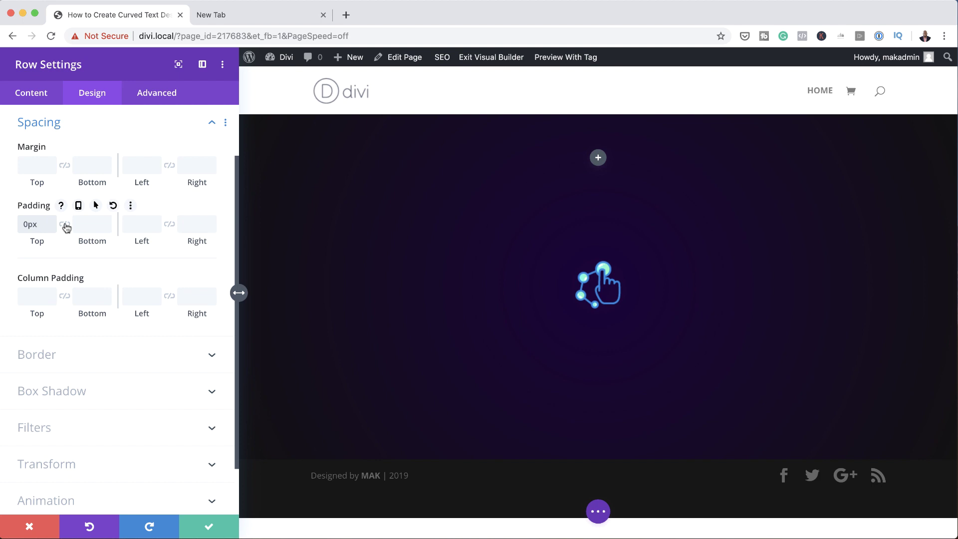
click(64, 224)
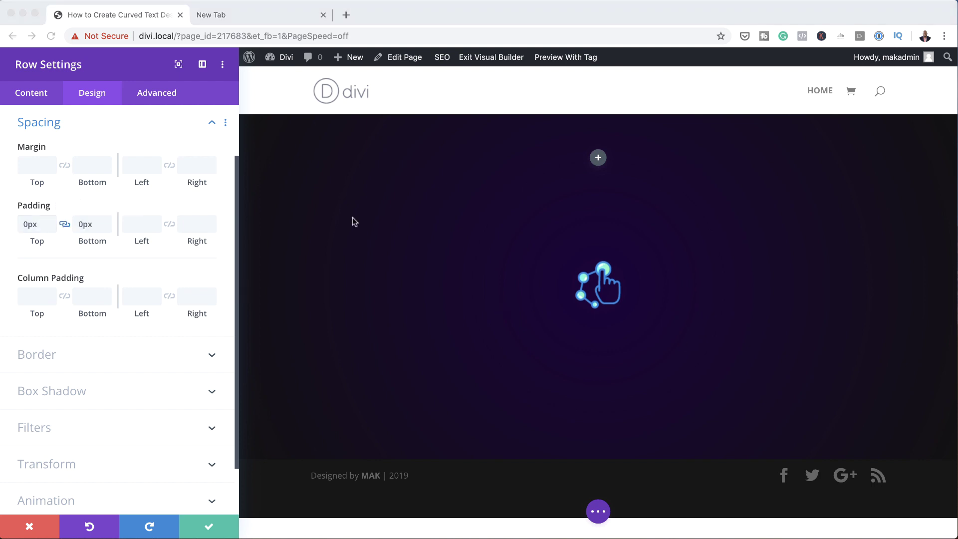
Step: Add the custom CSS "display:flex; justify-content:center;" to the row's main element and save the row settings
click(157, 93)
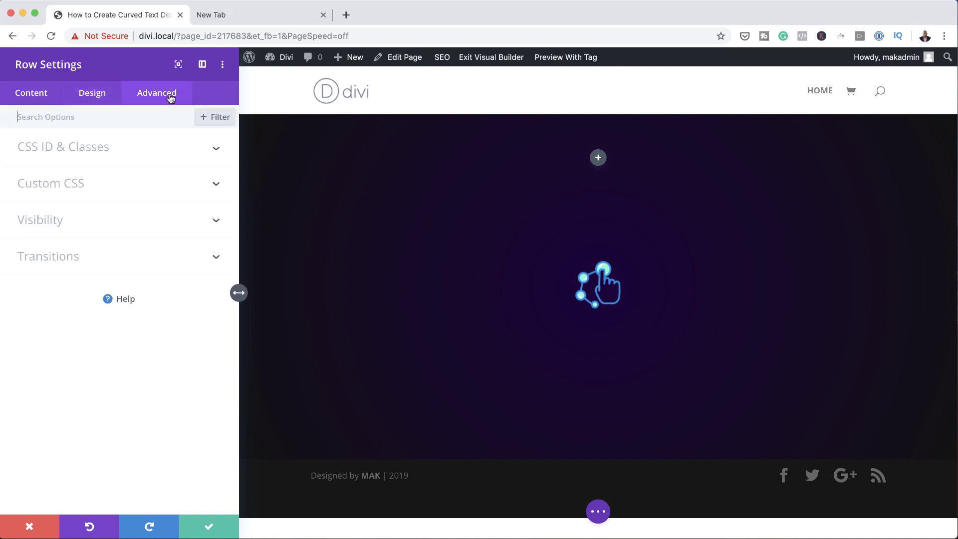
click(101, 190)
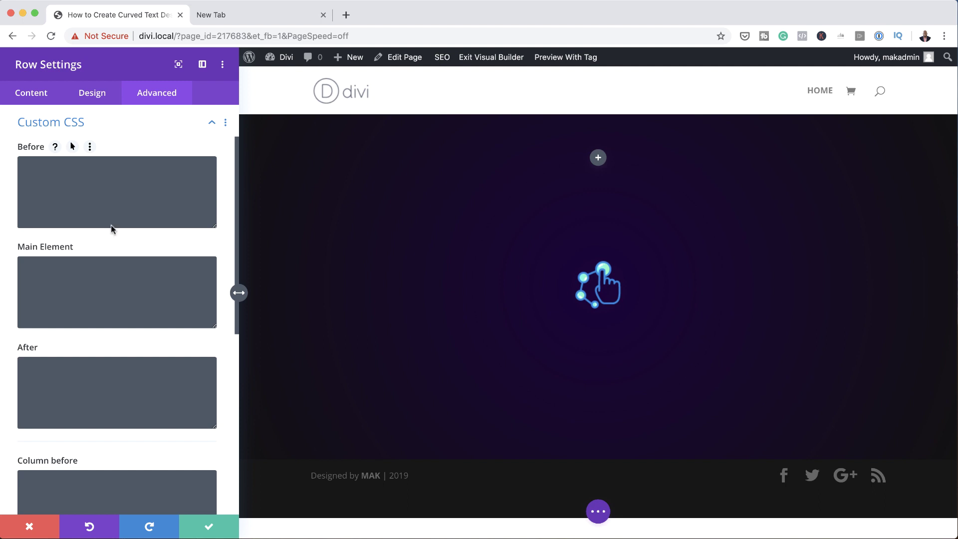
click(104, 272)
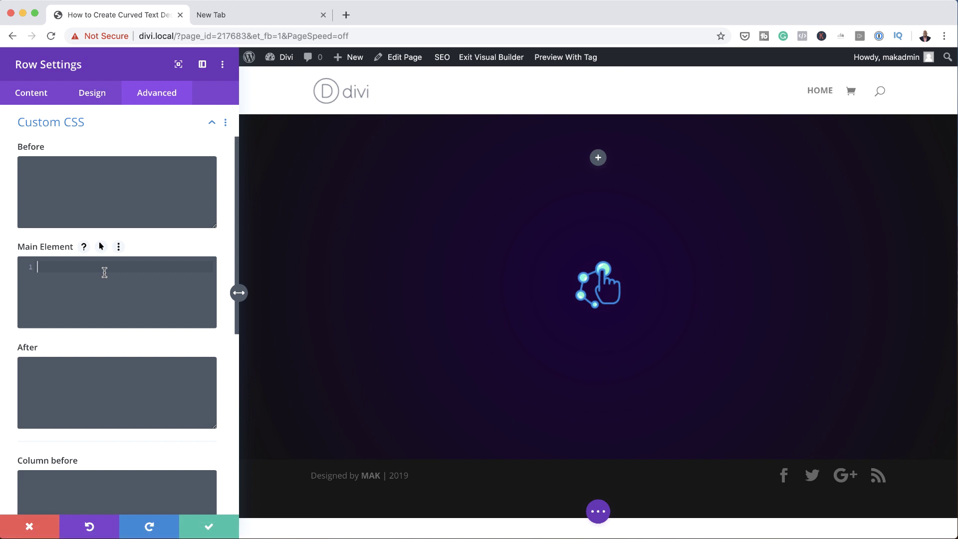
text(display:flex; justify-content:center;)
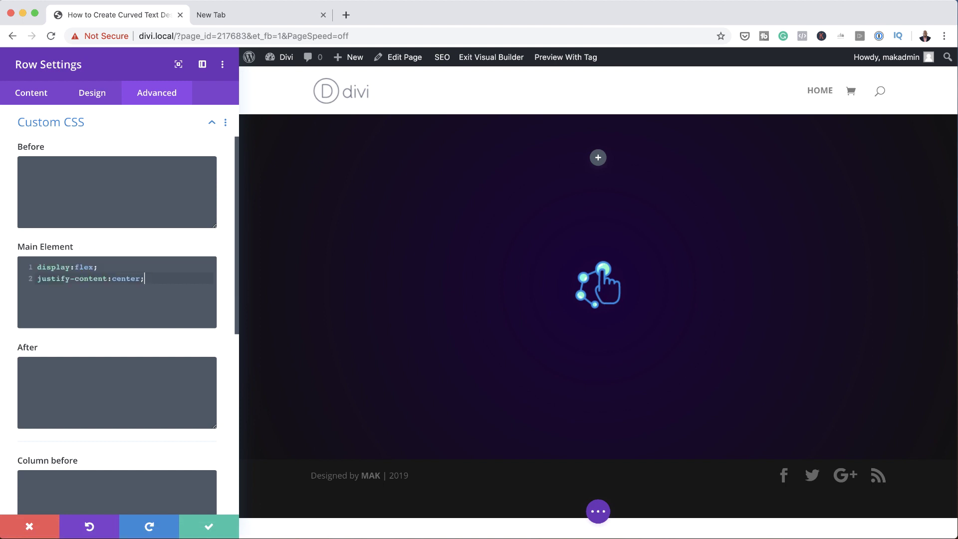
click(208, 525)
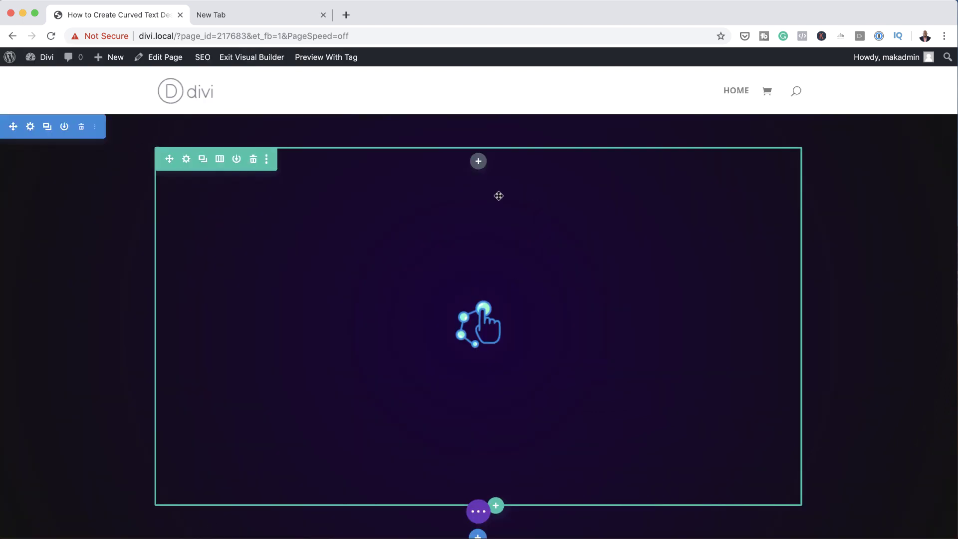
Step: Insert a Text module into the row and replace its placeholder body content with the letter "d"
click(479, 162)
click(454, 256)
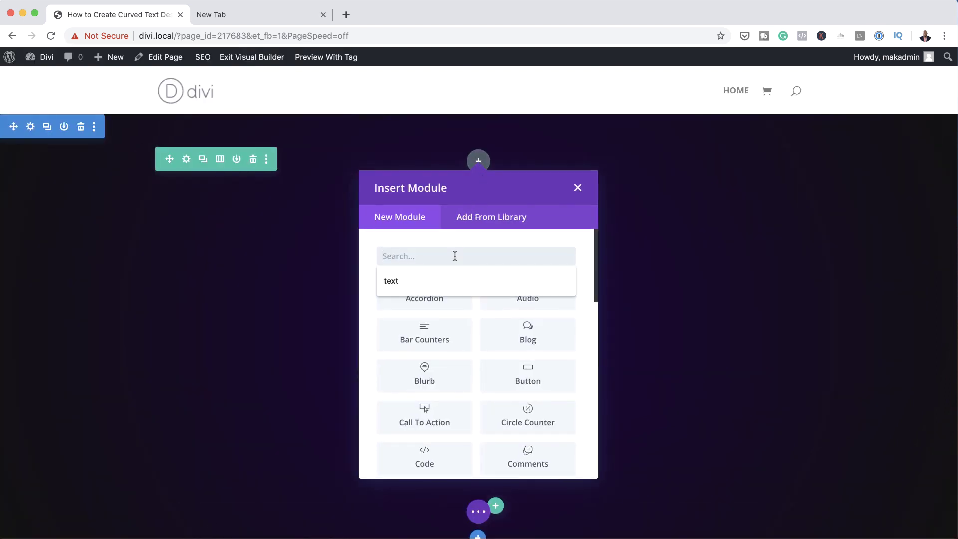
click(431, 282)
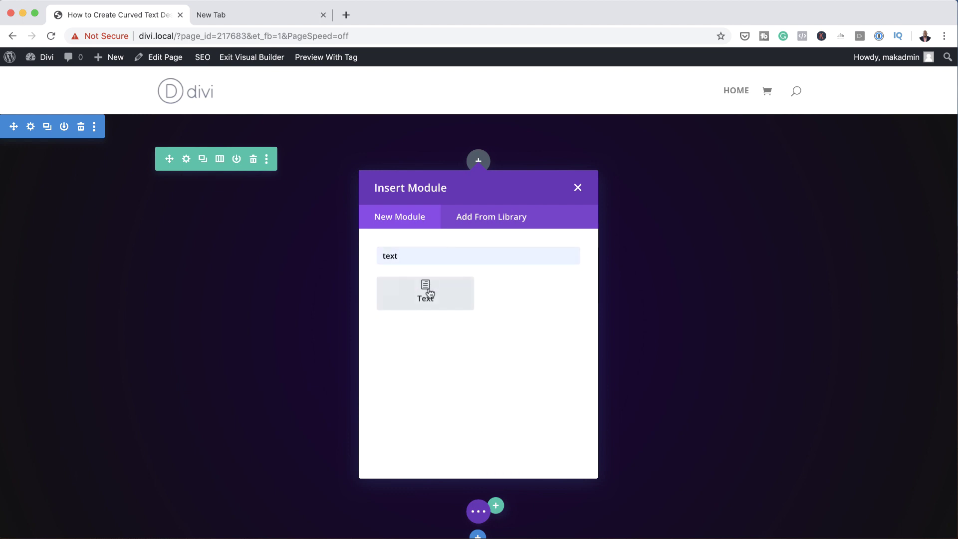
click(427, 288)
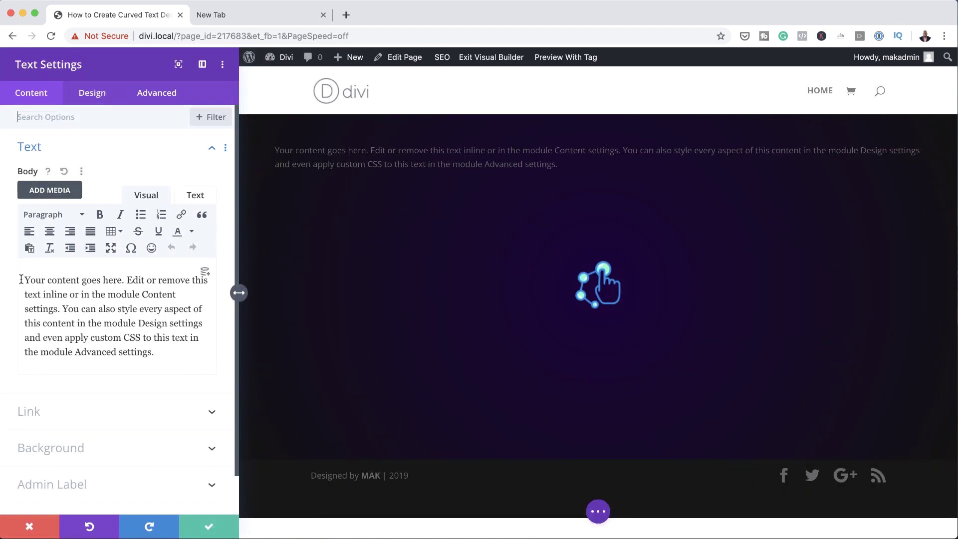
drag(24, 278, 173, 355)
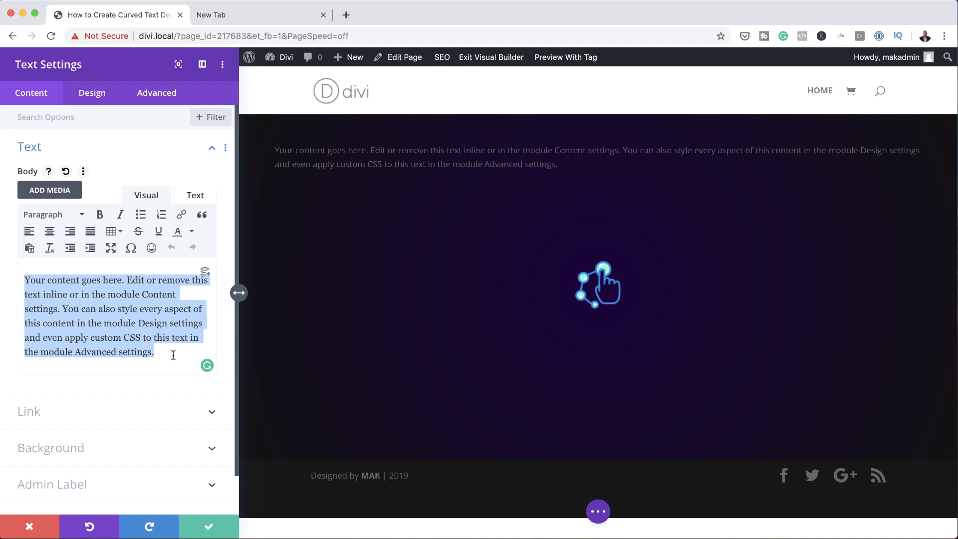
text(d)
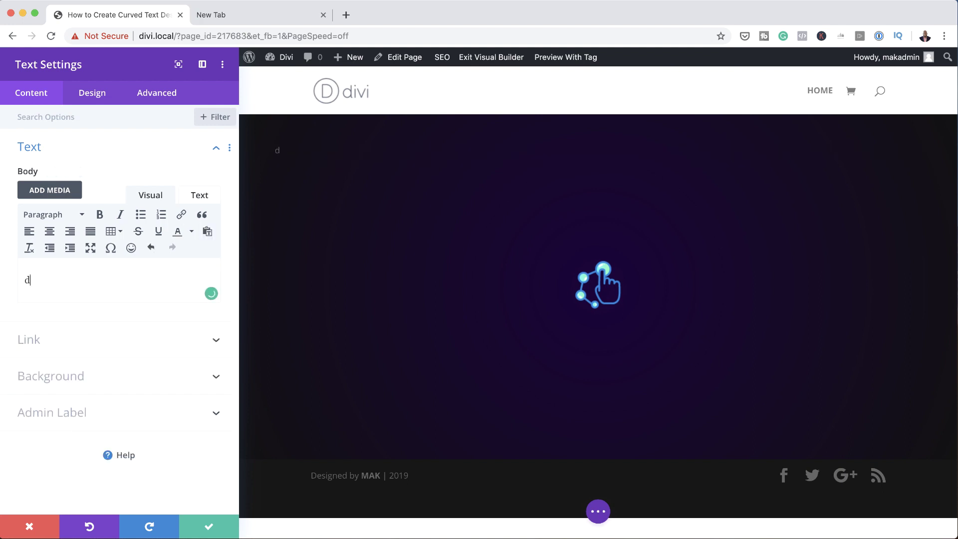
Step: In the text module's design options, set the text font to Ubuntu Mono
click(95, 96)
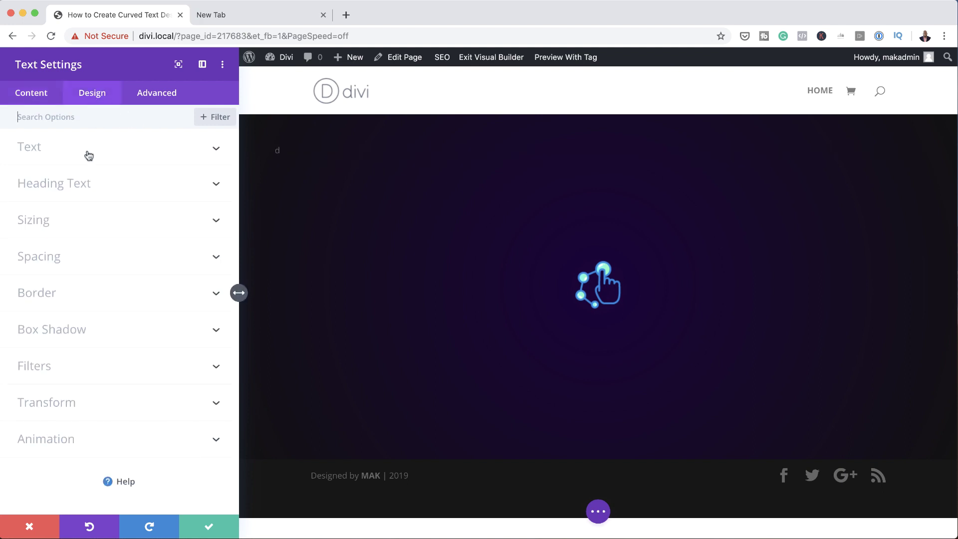
click(61, 152)
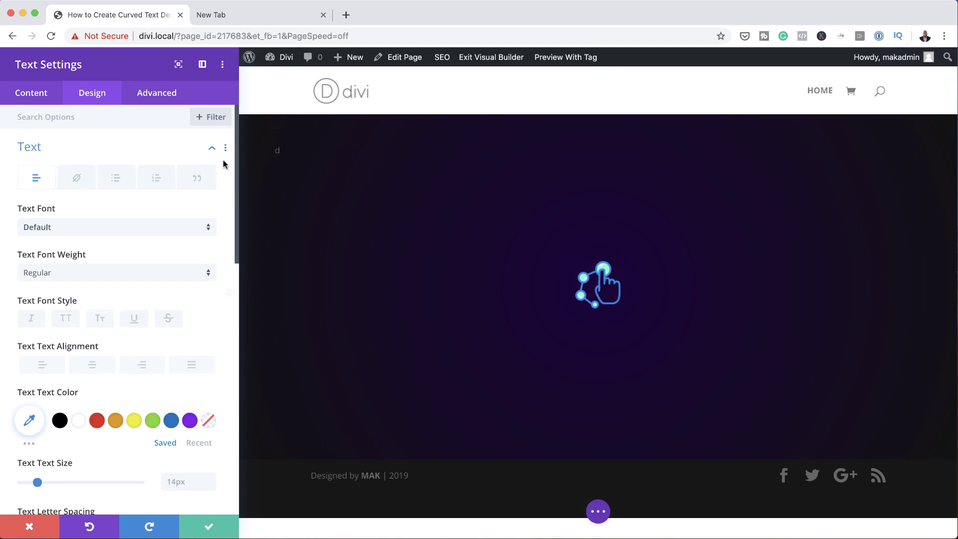
click(93, 233)
click(112, 103)
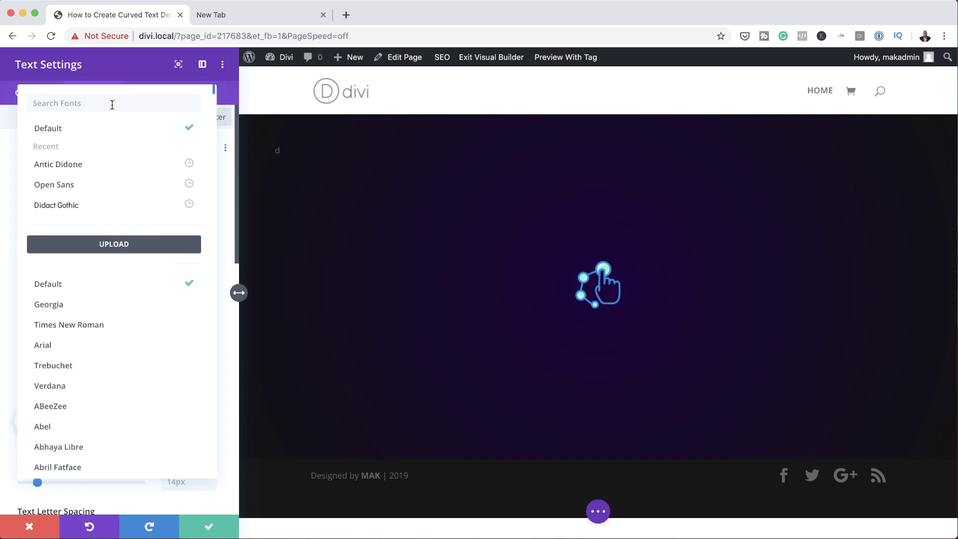
text(ubuntu)
key(Return)
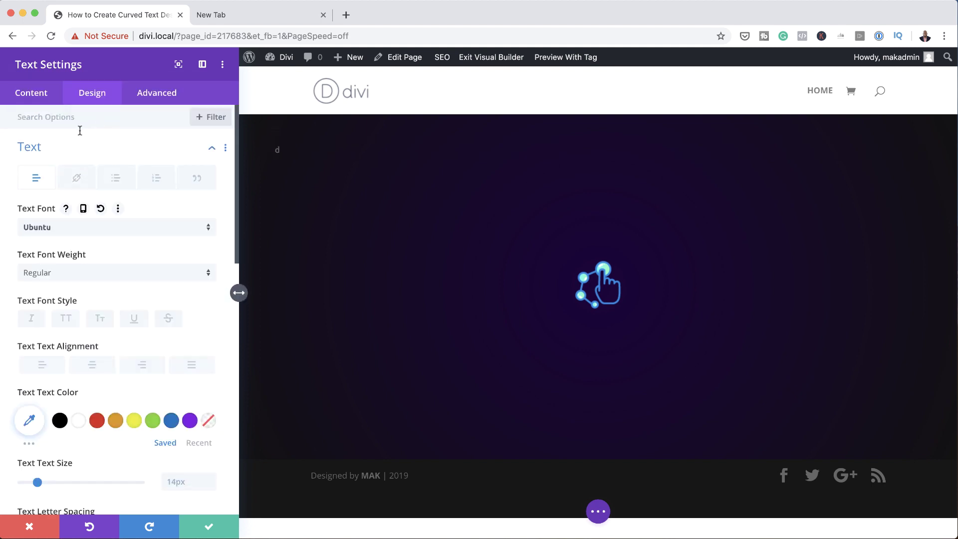
click(71, 229)
click(72, 231)
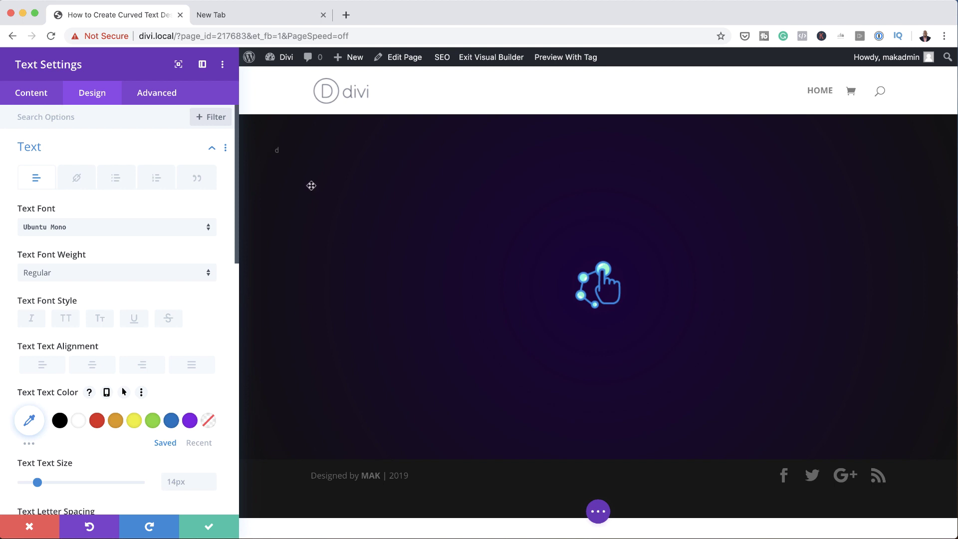
Step: Make the module's text white, set its size to 5vw and center its alignment
click(79, 421)
scroll(149, 442, down, 3)
click(168, 416)
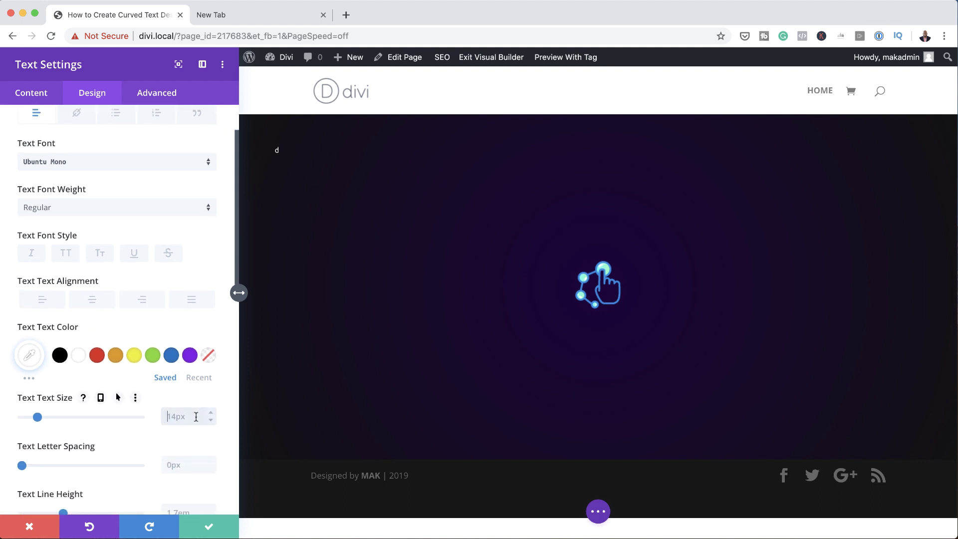
text(5vw)
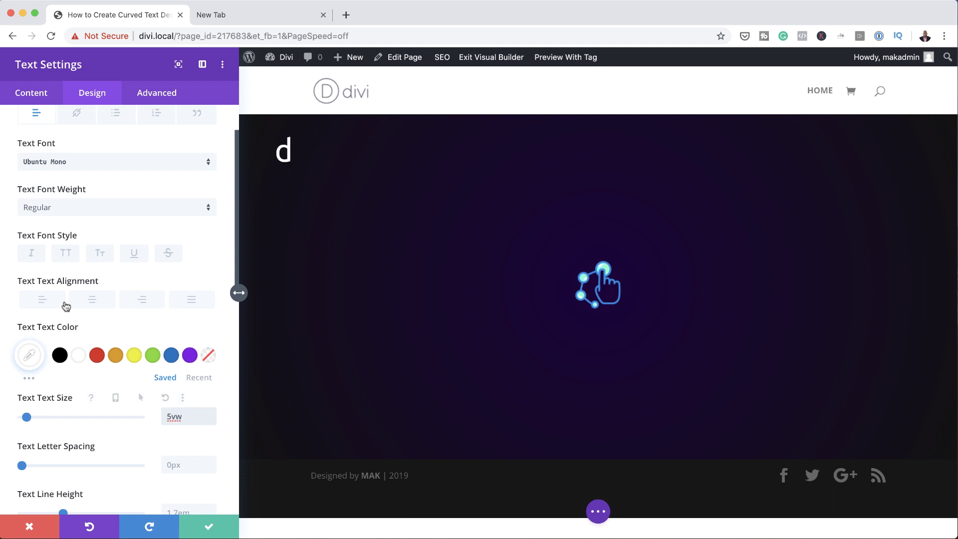
click(92, 301)
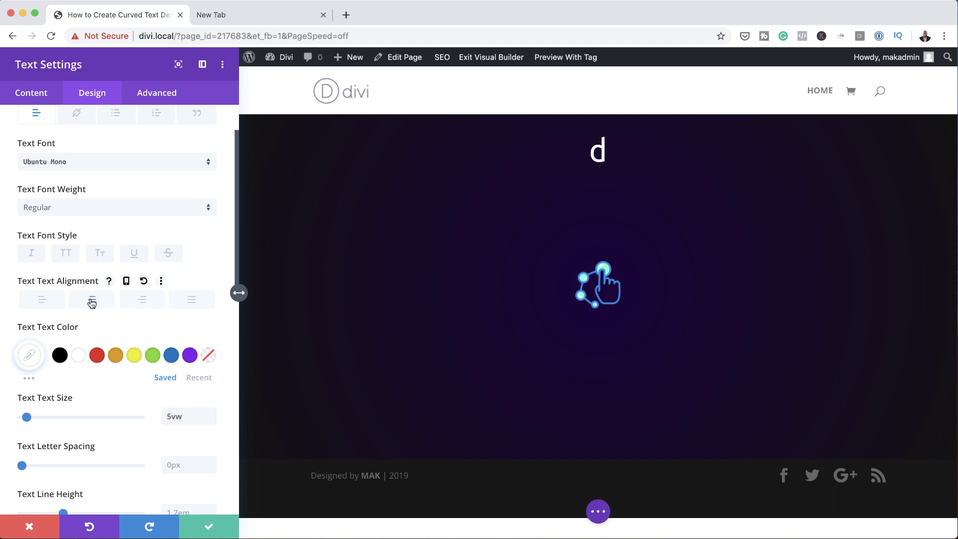
Step: Set the text module's minimum height to 200px, height to 20vw and maximum height to 300px in its sizing options
scroll(101, 327, down, 10)
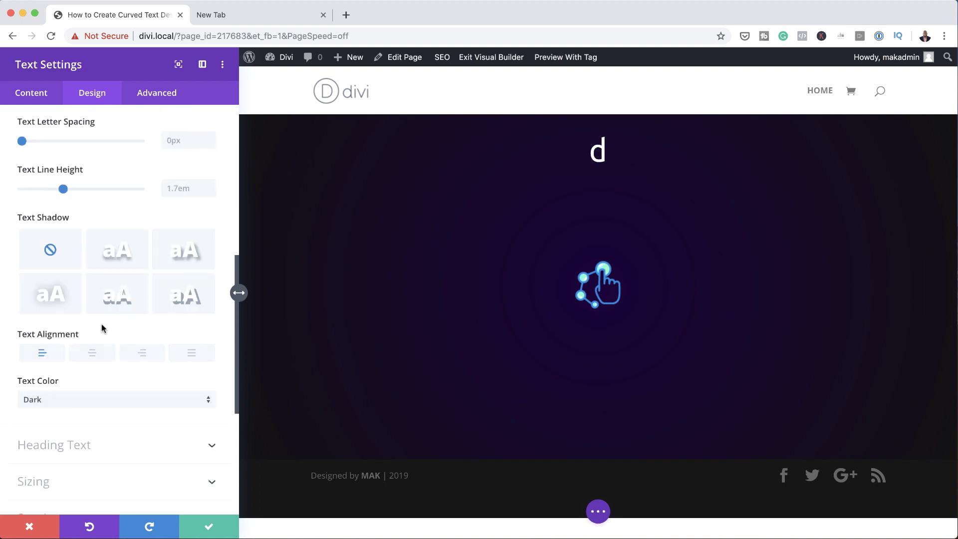
scroll(103, 328, down, 3)
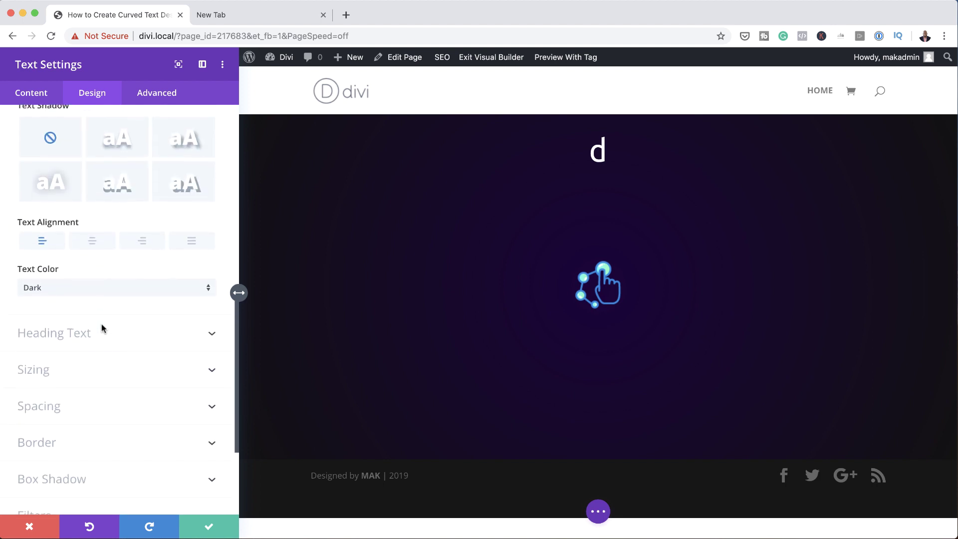
scroll(103, 328, down, 1)
click(71, 343)
scroll(43, 340, down, 5)
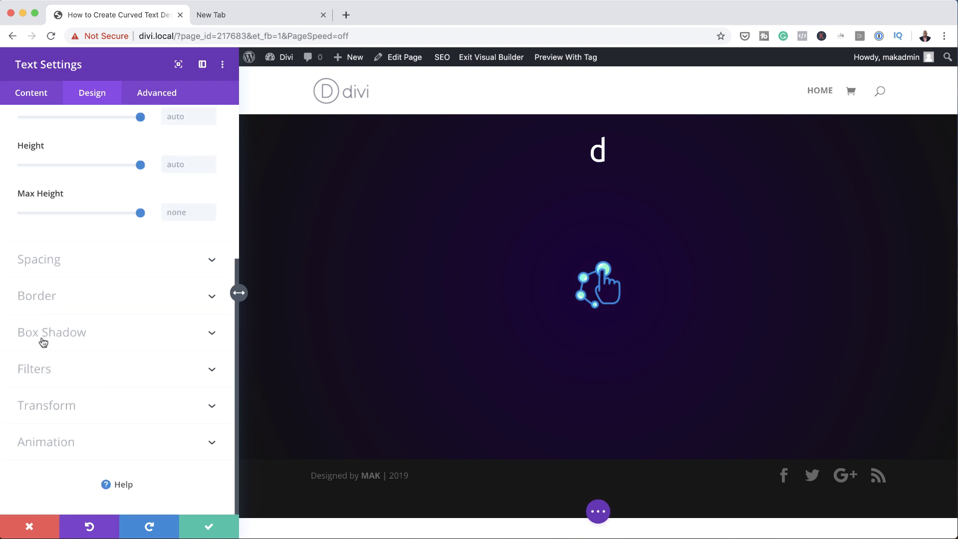
scroll(43, 339, up, 3)
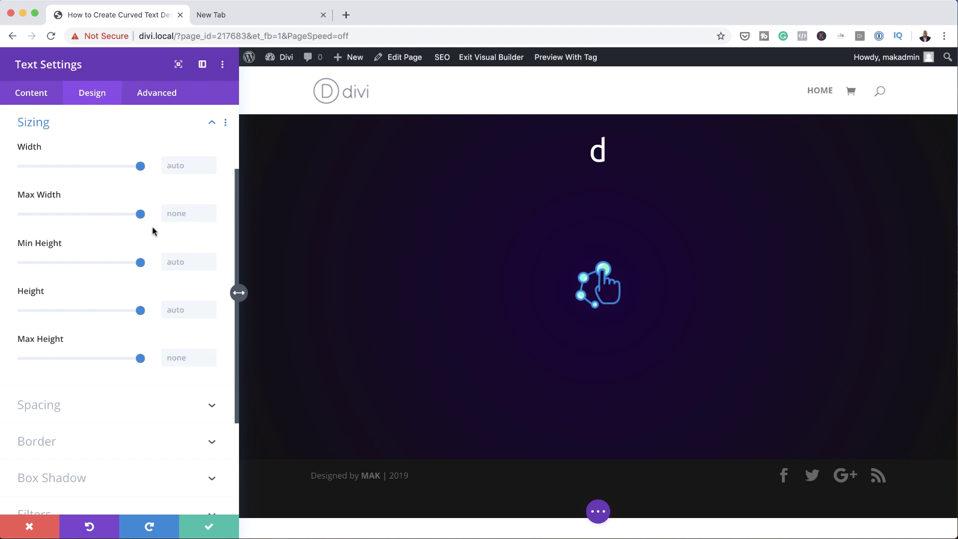
click(179, 262)
text(200)
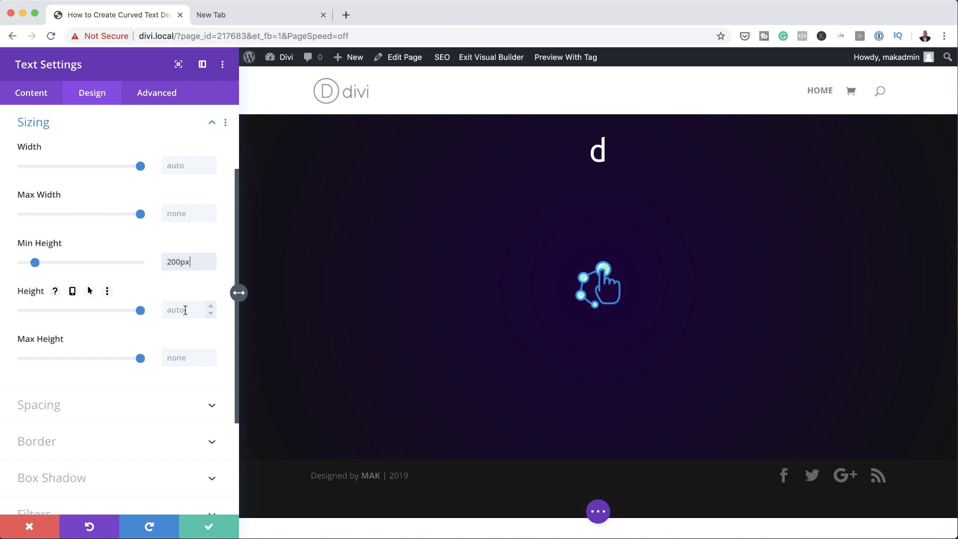
click(185, 311)
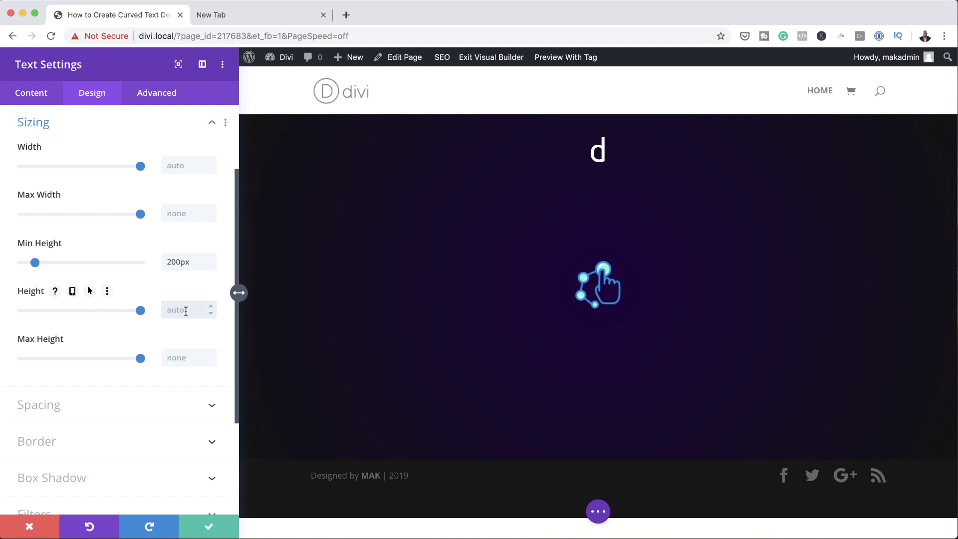
text(20vw)
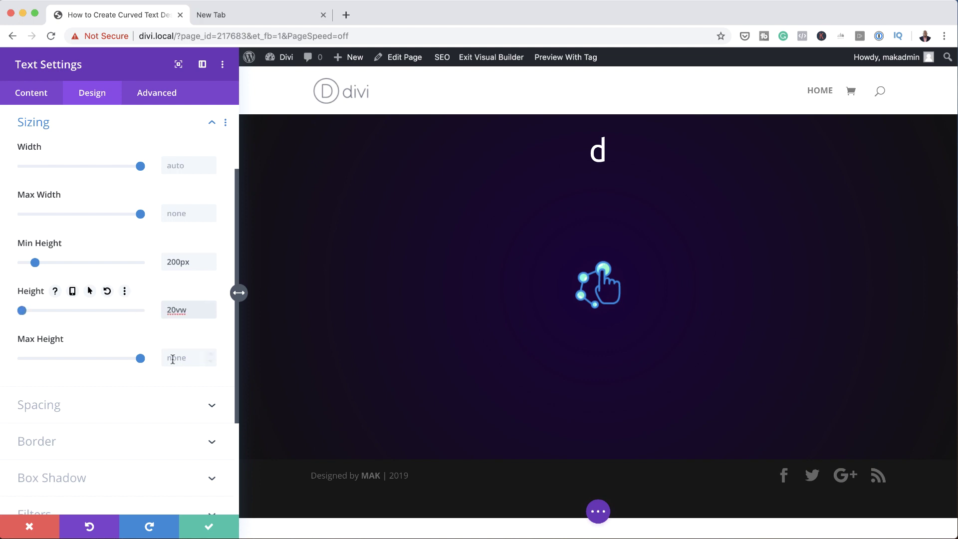
click(173, 358)
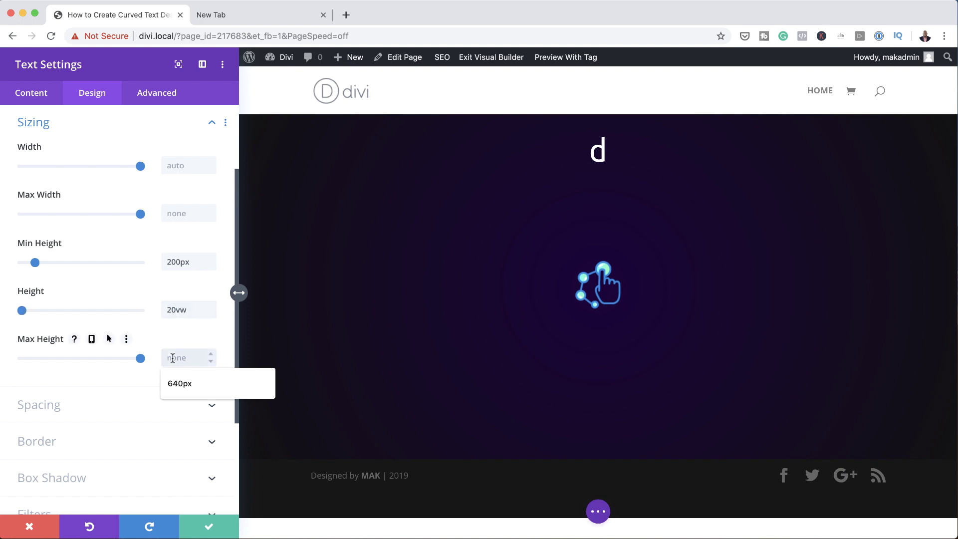
text(300)
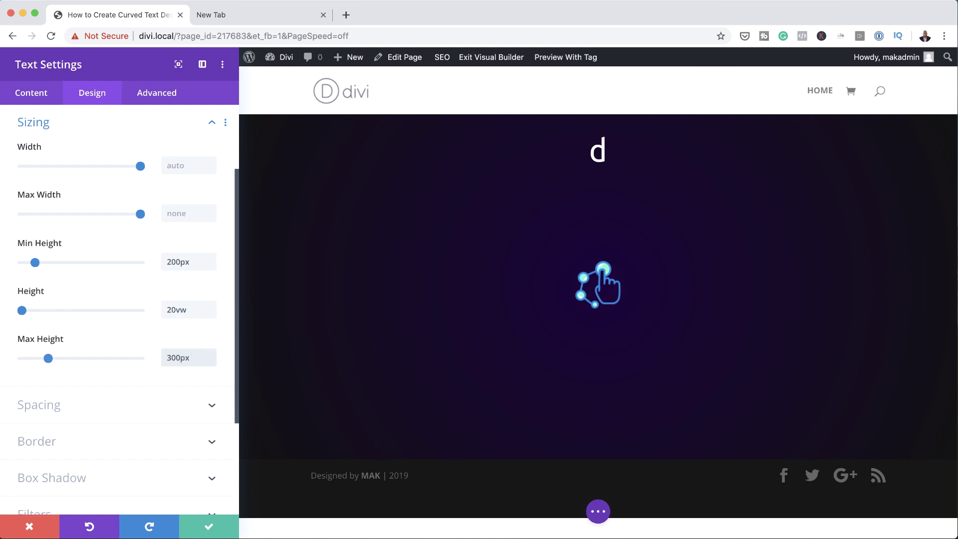
Step: Set the text module's transform origin to bottom center
scroll(160, 363, down, 5)
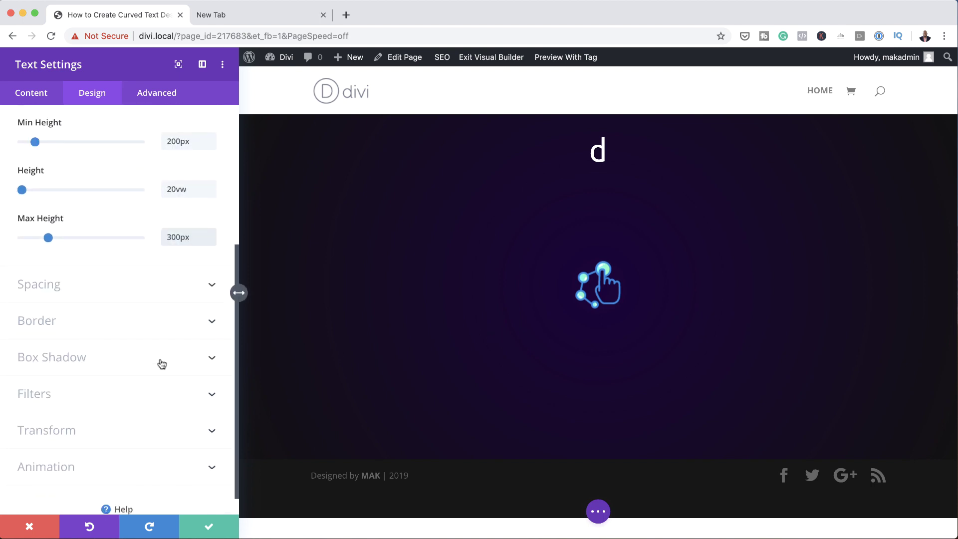
click(94, 430)
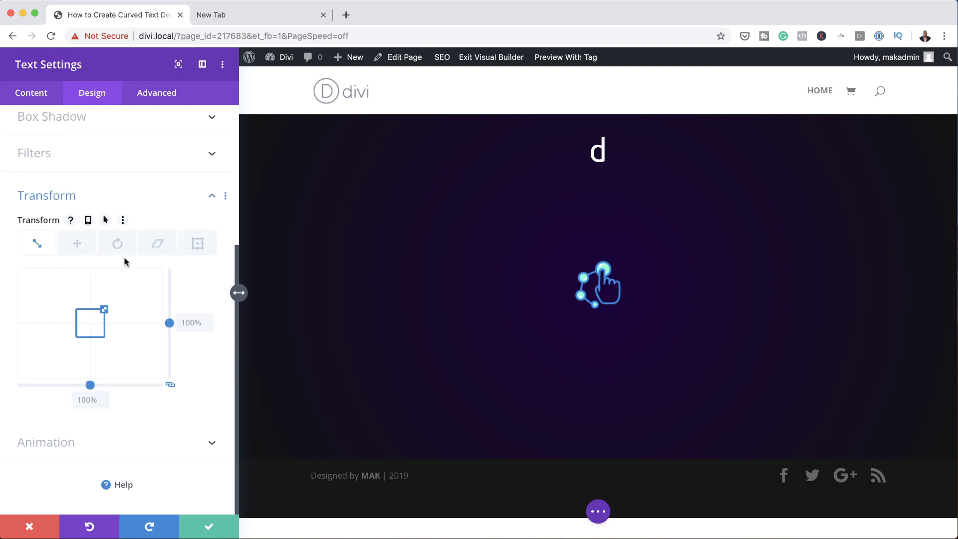
click(199, 244)
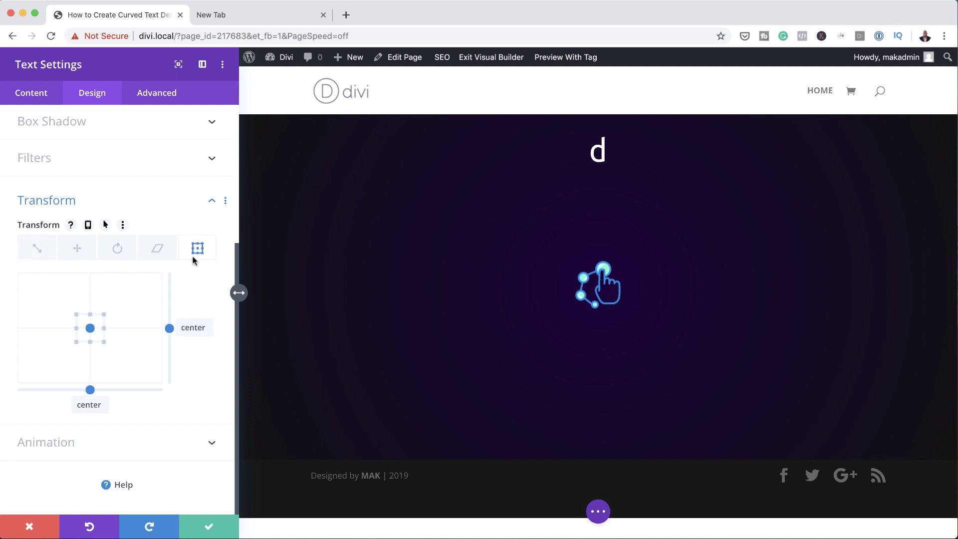
click(90, 343)
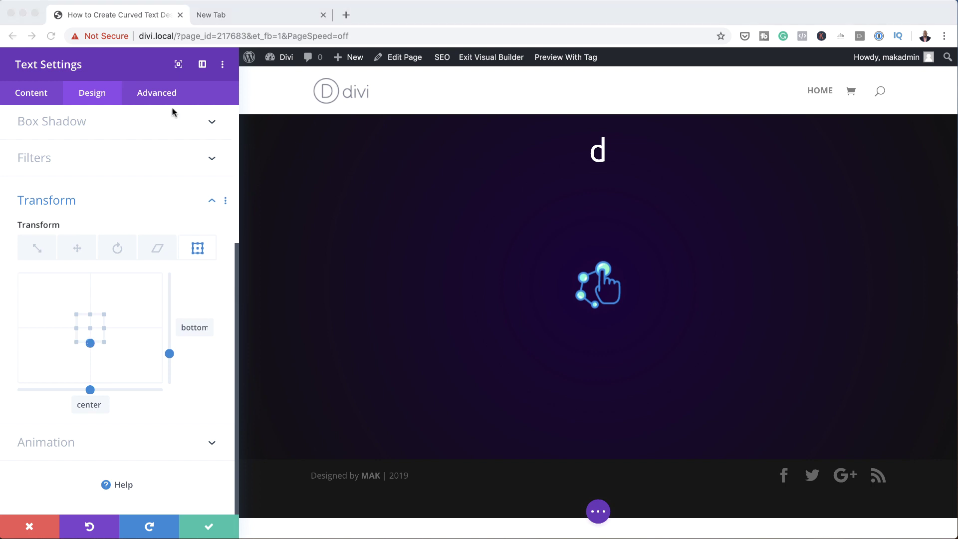
Step: Add the custom CSS "position: absolute !important;" to the text module's main element and save the module settings
click(163, 94)
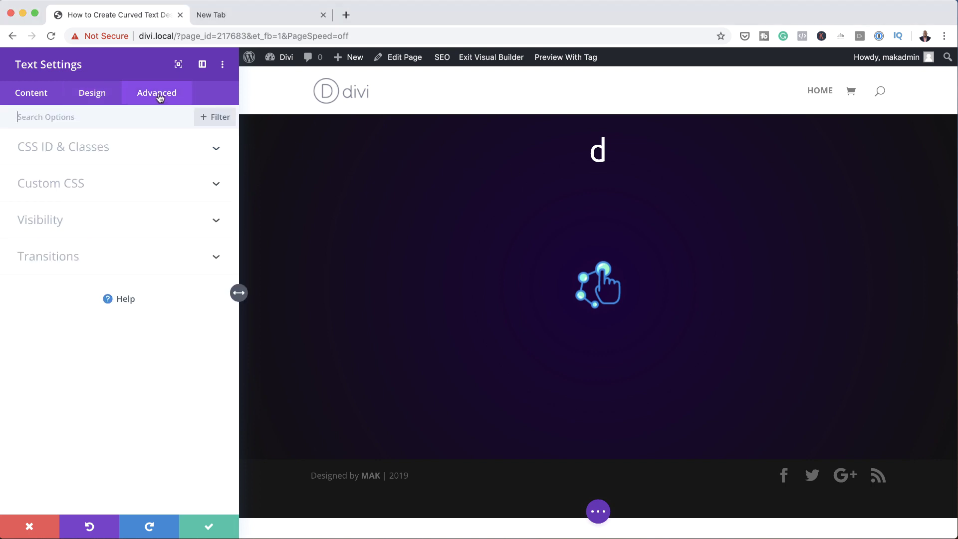
click(70, 188)
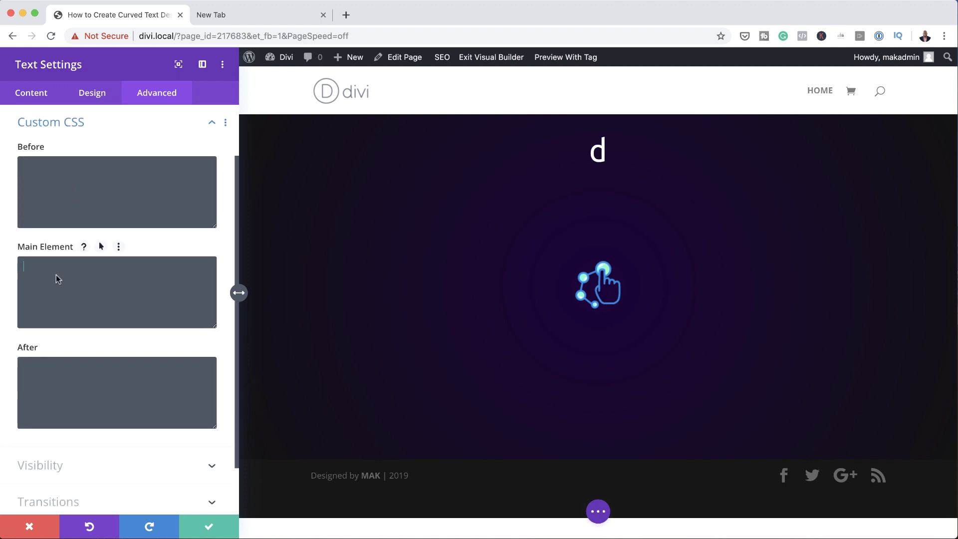
text(position: absolute !important;)
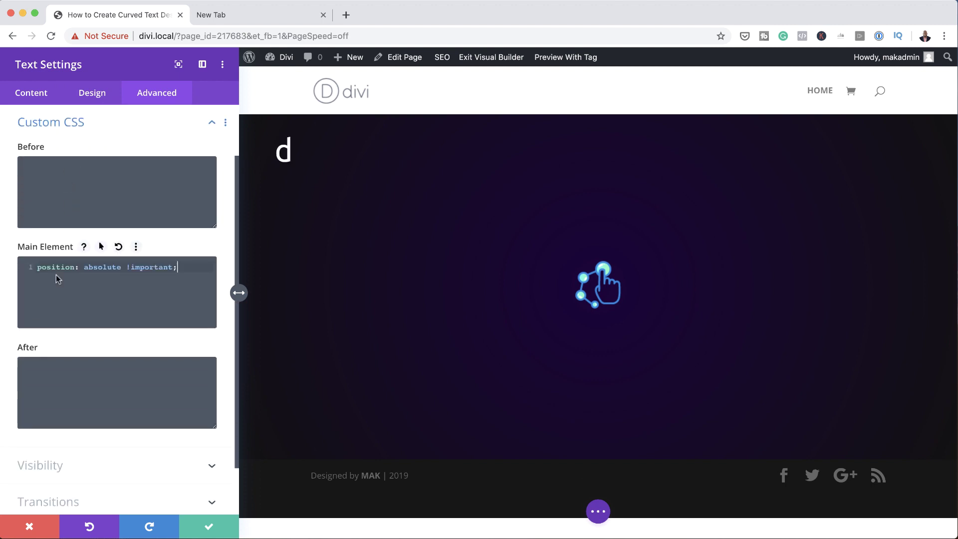
click(92, 93)
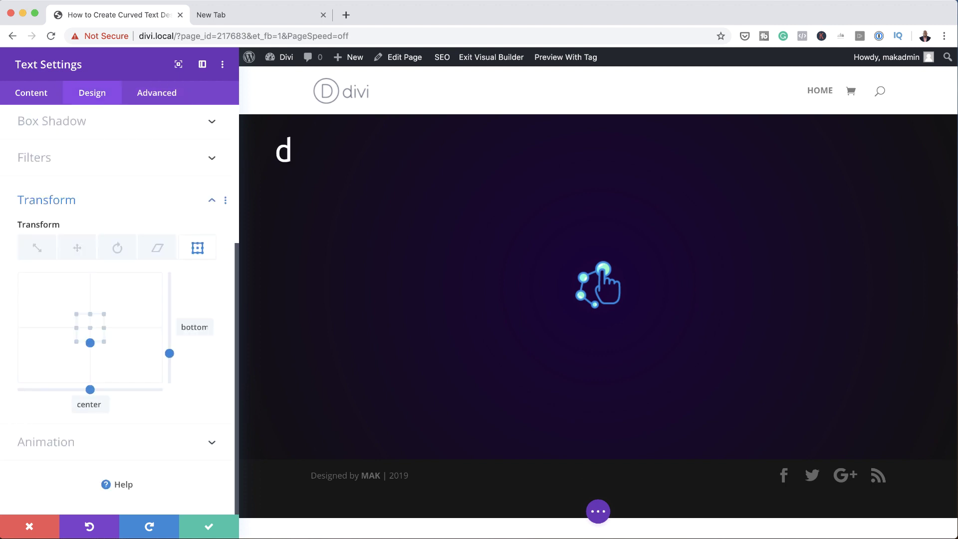
click(210, 527)
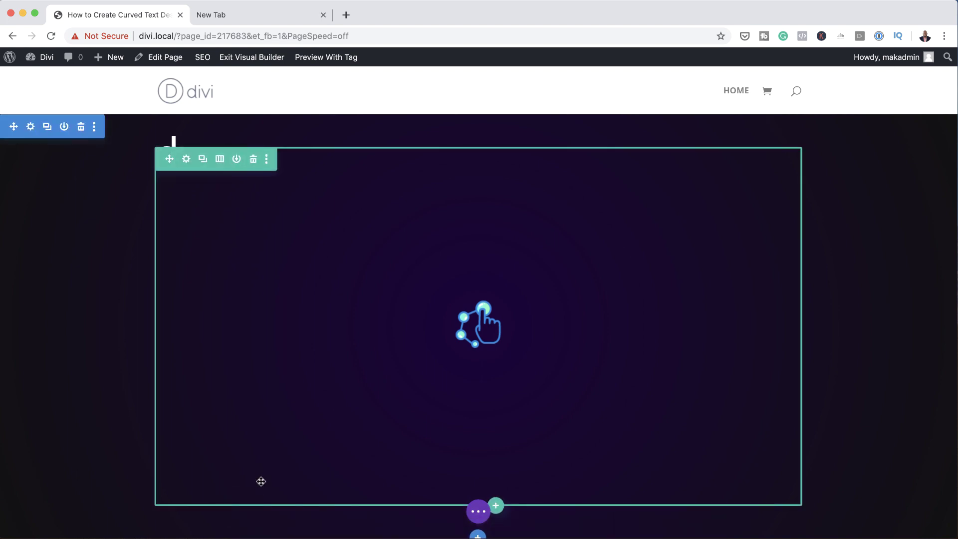
Step: Show the page layout in wireframe view and duplicate the Text module seven times
click(478, 513)
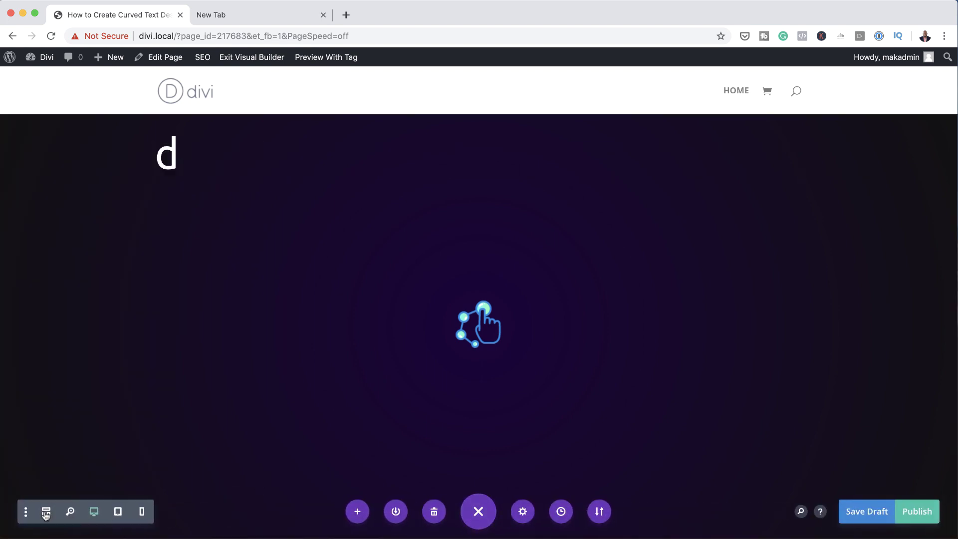
click(46, 513)
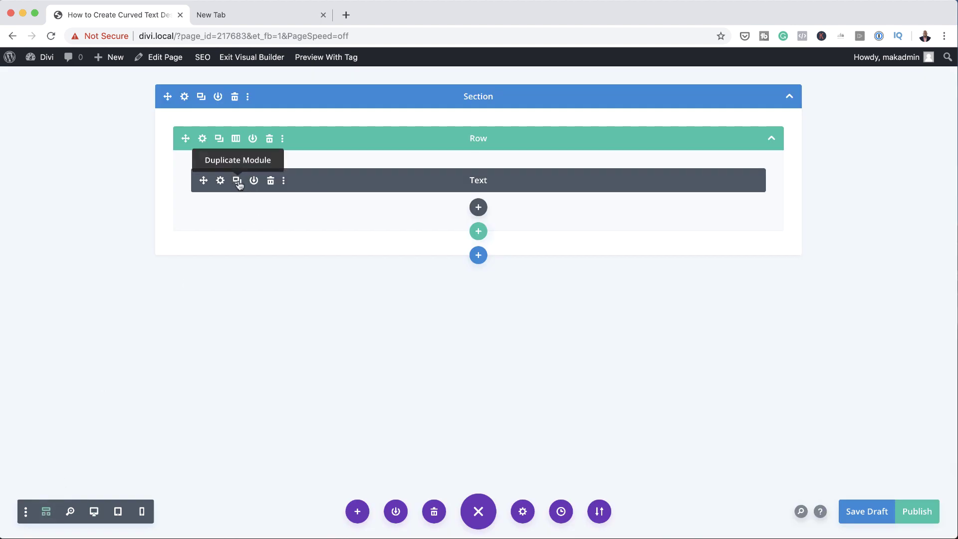
click(237, 181)
click(237, 182)
click(238, 182)
click(238, 182)
click(237, 182)
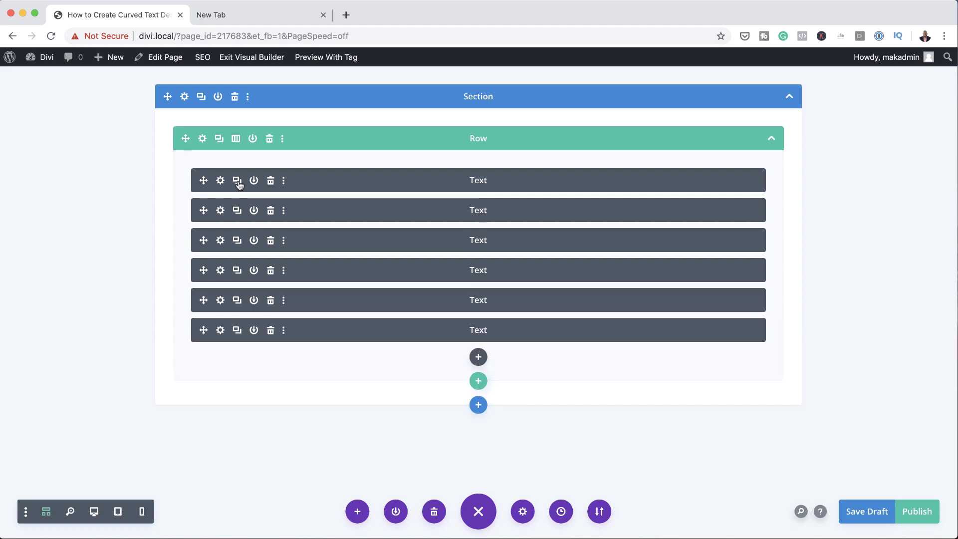
click(237, 181)
click(238, 181)
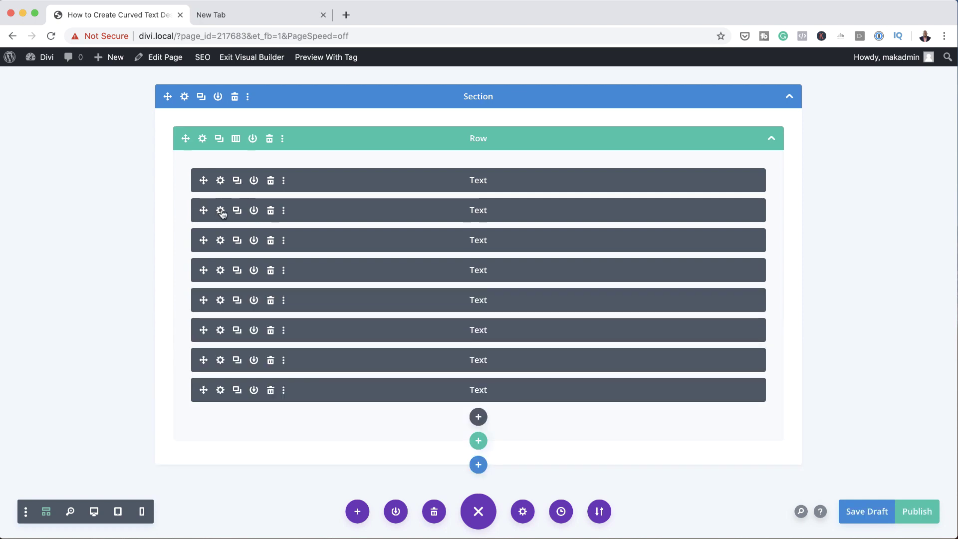
Step: Change the second text module's body to "i", open its transform rotation options and save the module
click(221, 210)
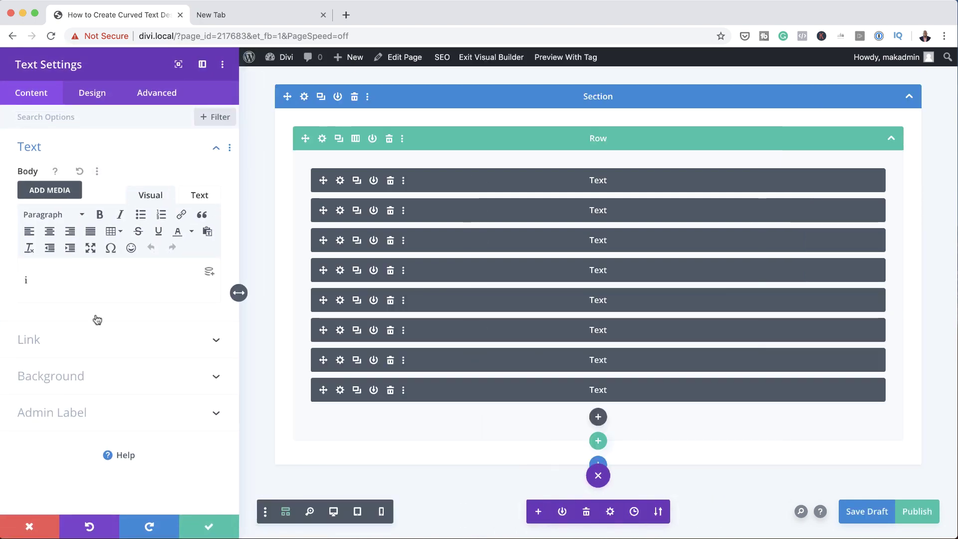
click(99, 97)
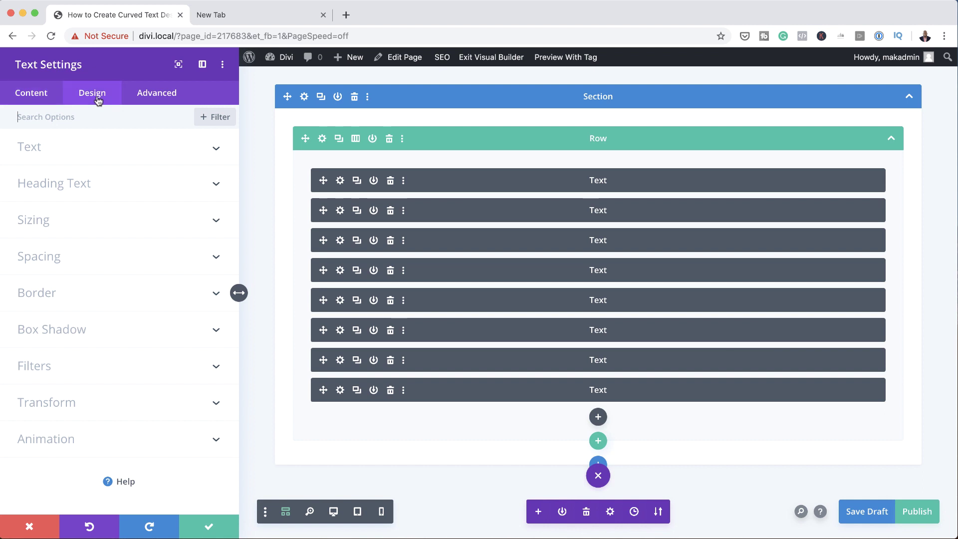
click(70, 405)
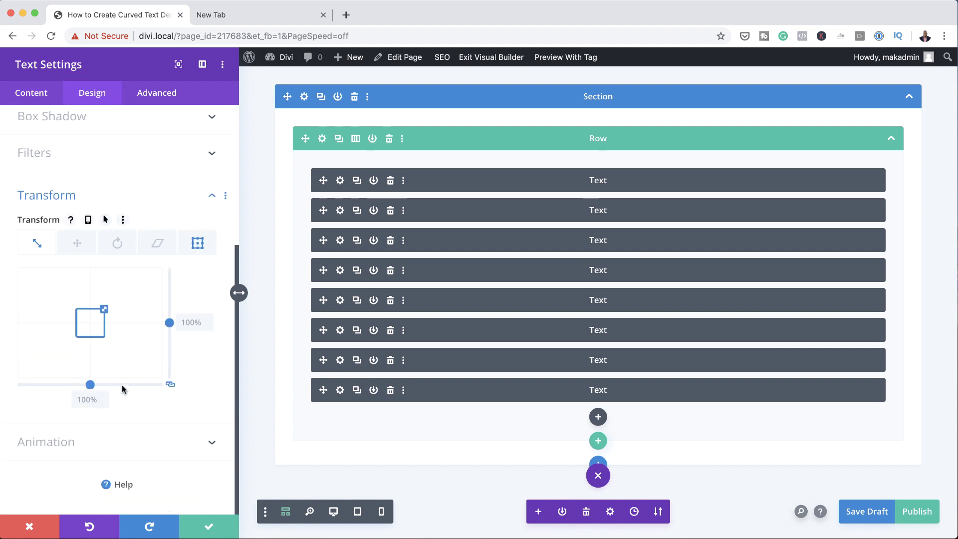
click(116, 244)
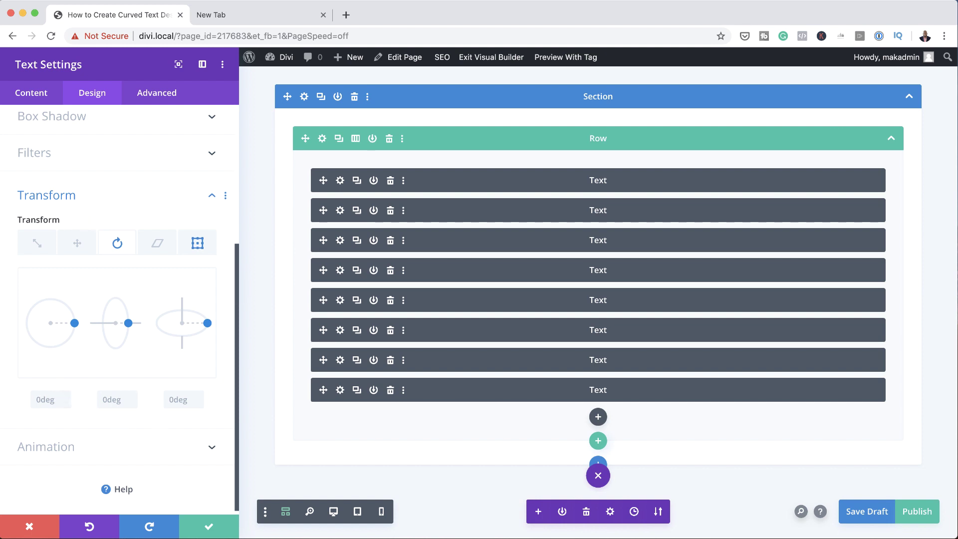
click(208, 524)
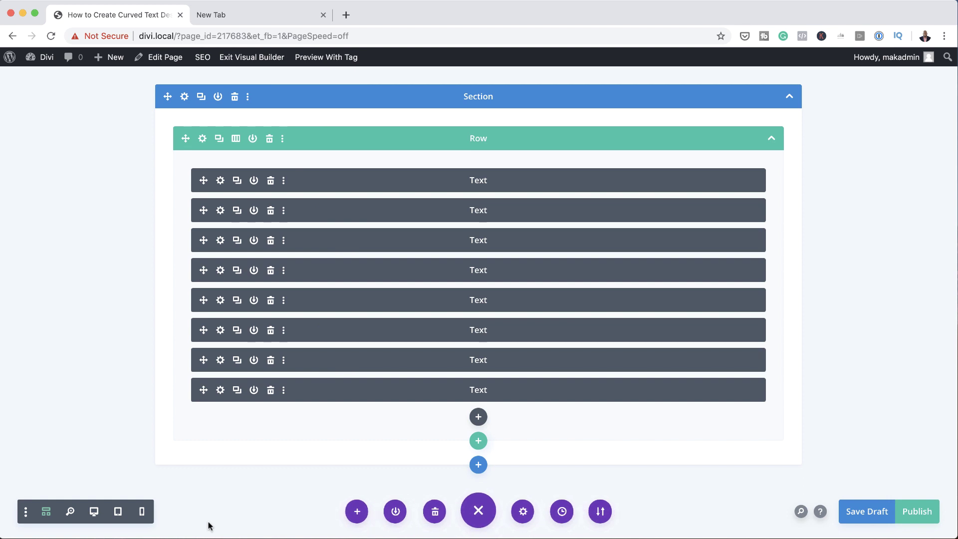
Step: Change the third text module's body to "v", open its transform rotation options and save the module
click(221, 241)
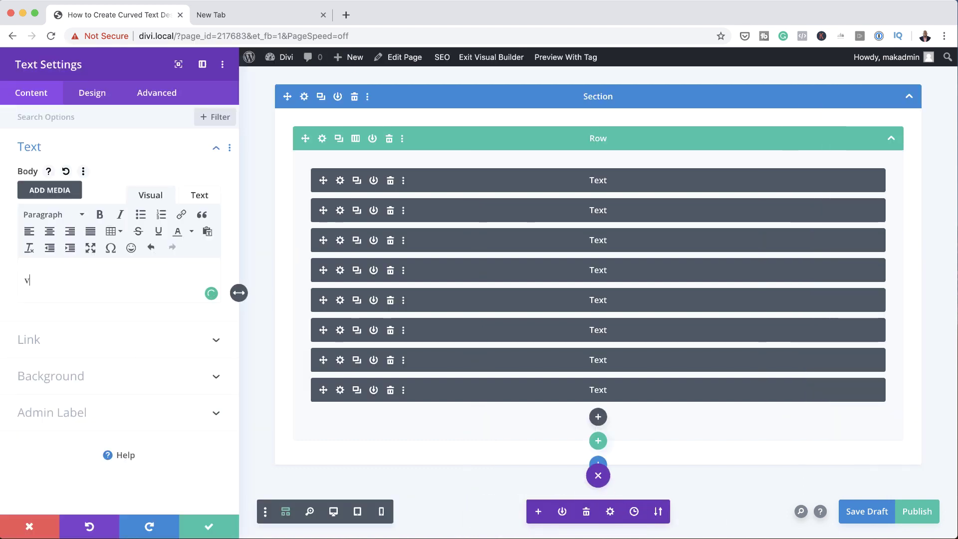
click(96, 93)
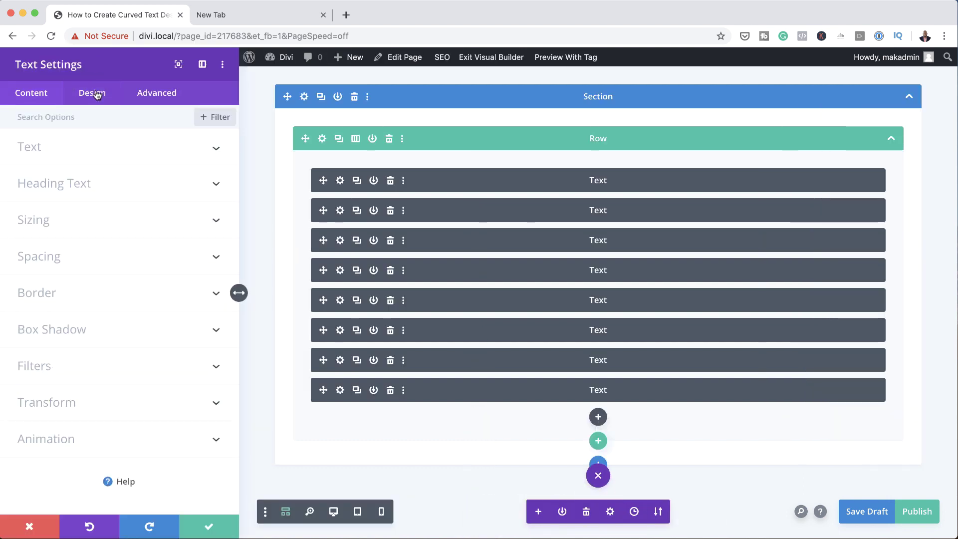
click(70, 404)
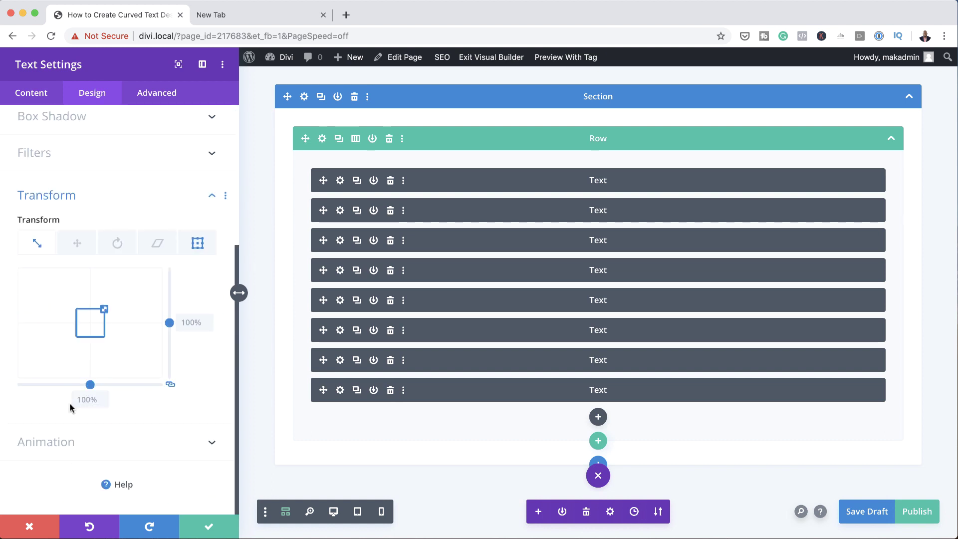
click(117, 245)
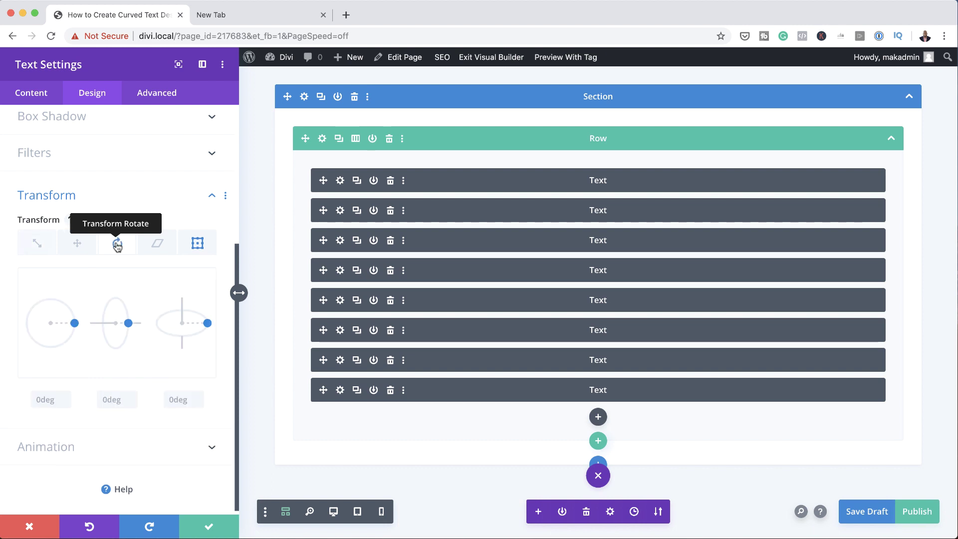
click(209, 526)
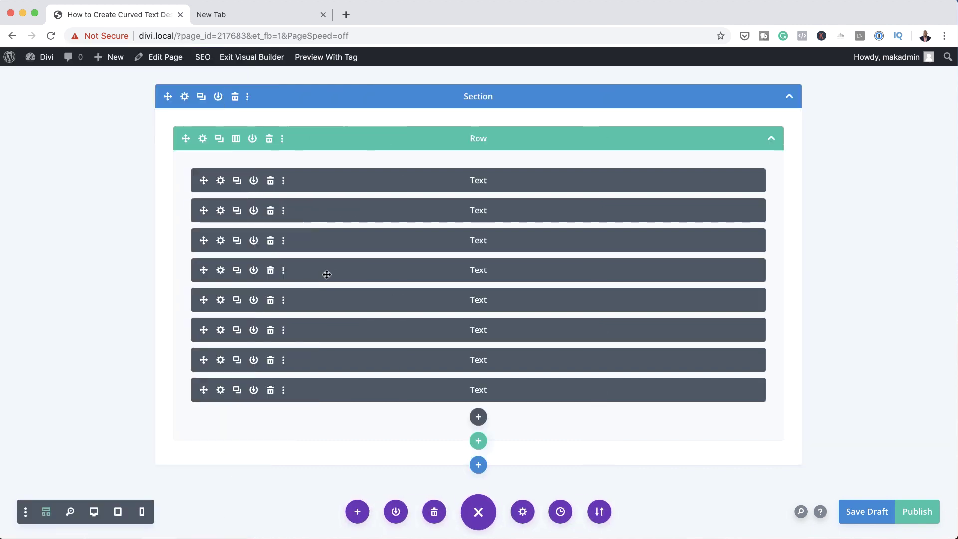
Step: Select the body letter of the fourth text module for replacement and open the module's transform rotation options
click(220, 270)
drag(35, 279, 4, 278)
click(95, 93)
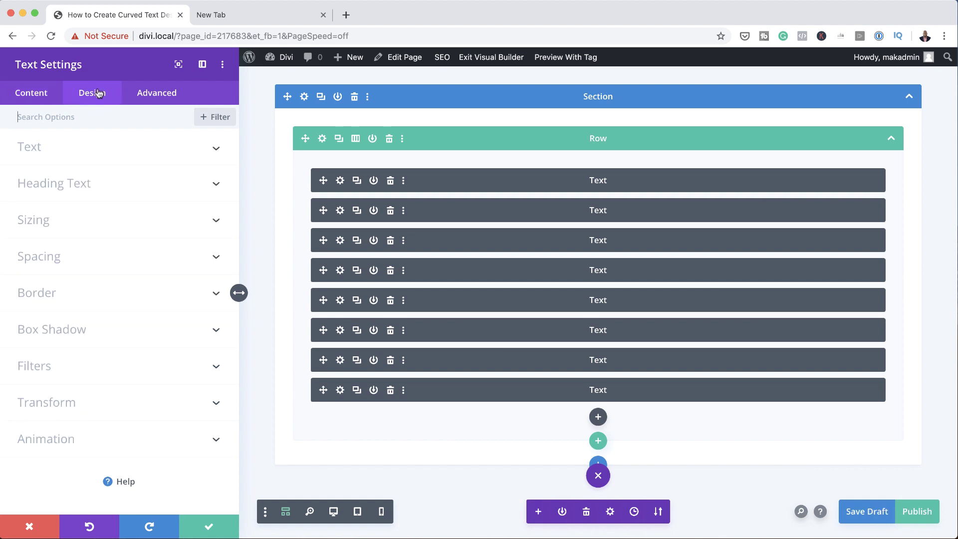
click(75, 399)
click(118, 253)
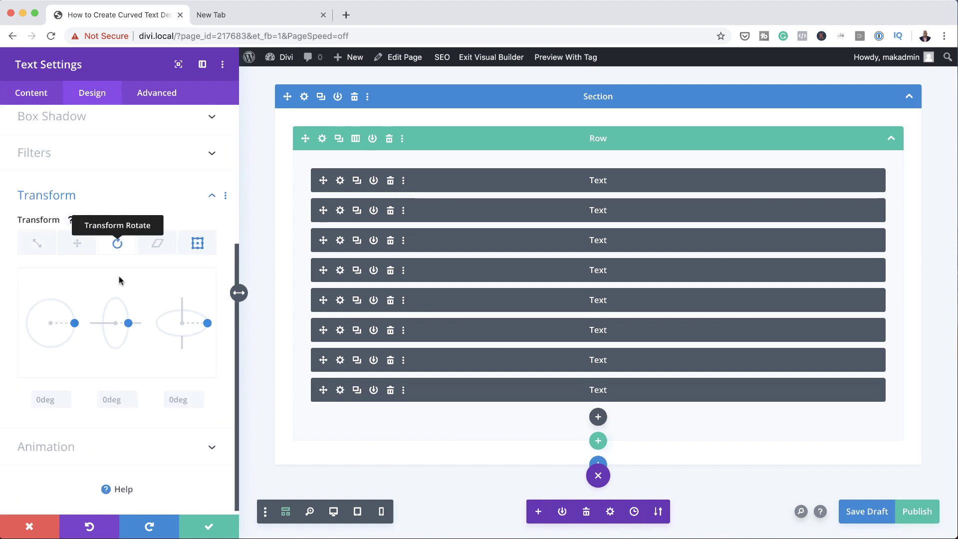
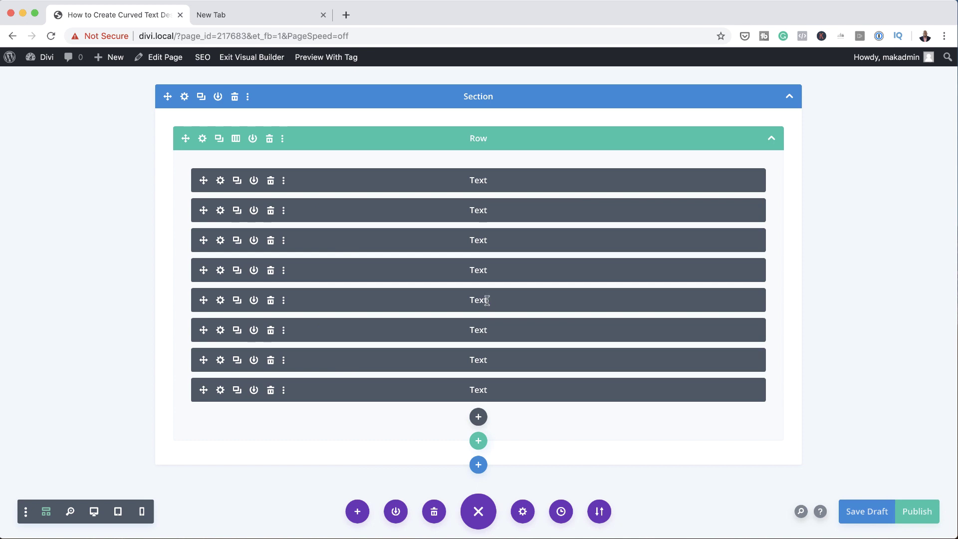
Step: Label the first five text modules in the row "d", "i", "v", "i" and "d" in order
drag(487, 300, 460, 300)
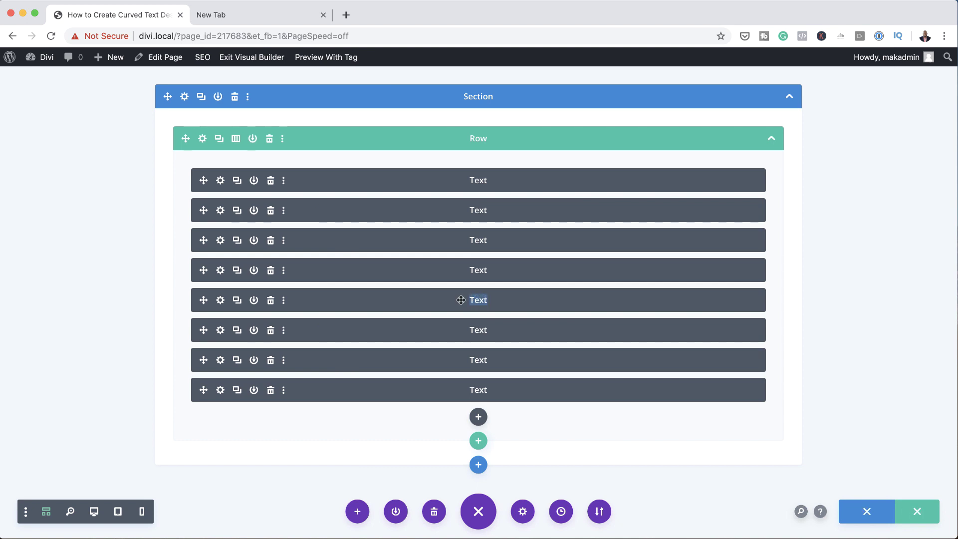
text(d)
double_click(478, 270)
text(i)
double_click(480, 243)
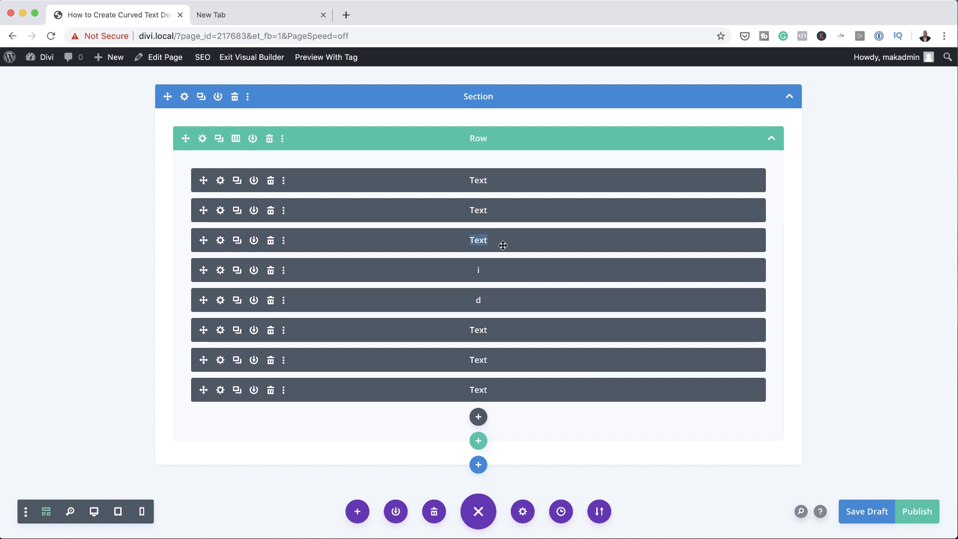
text(v)
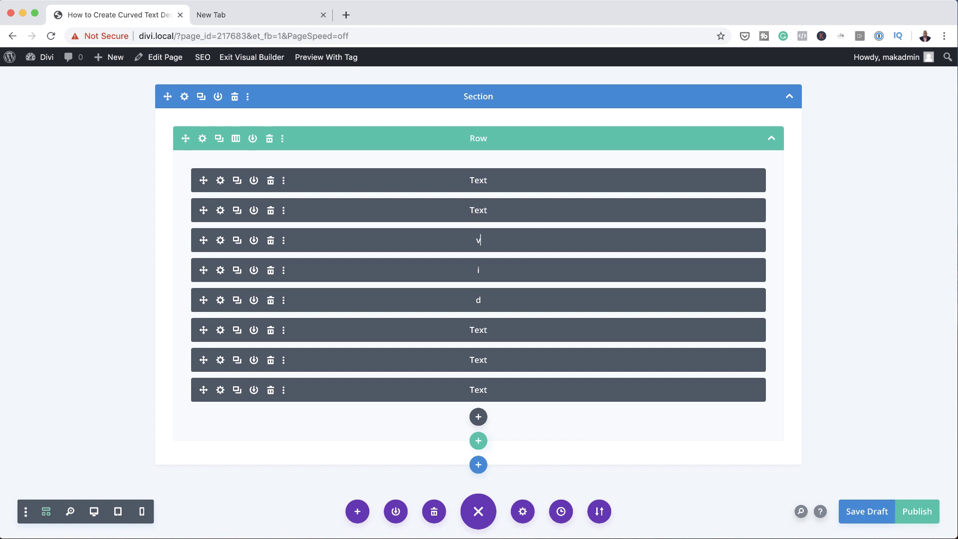
double_click(477, 209)
text(i)
text(d)
Step: Change the sixth text module's body to "i", set its transform rotation and save the module
click(221, 330)
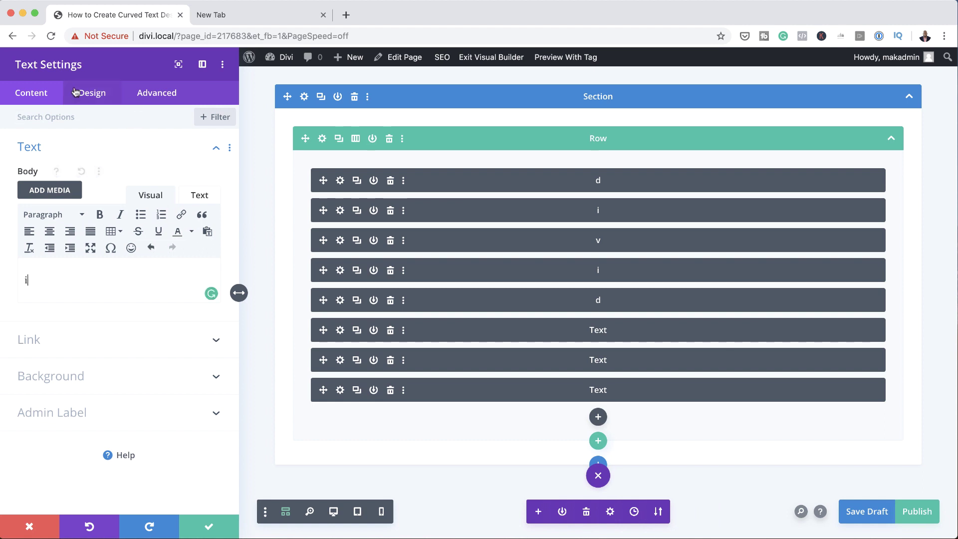
click(102, 96)
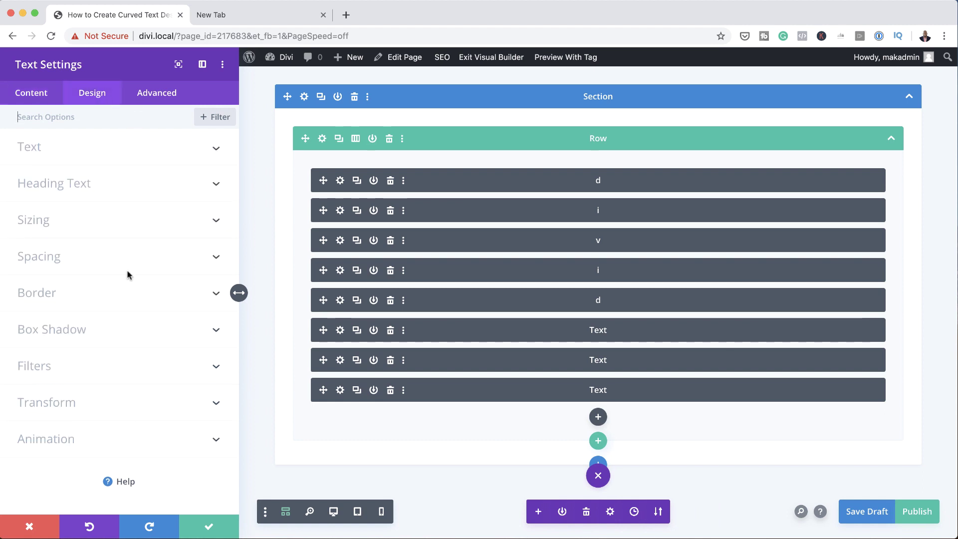
click(74, 405)
click(118, 245)
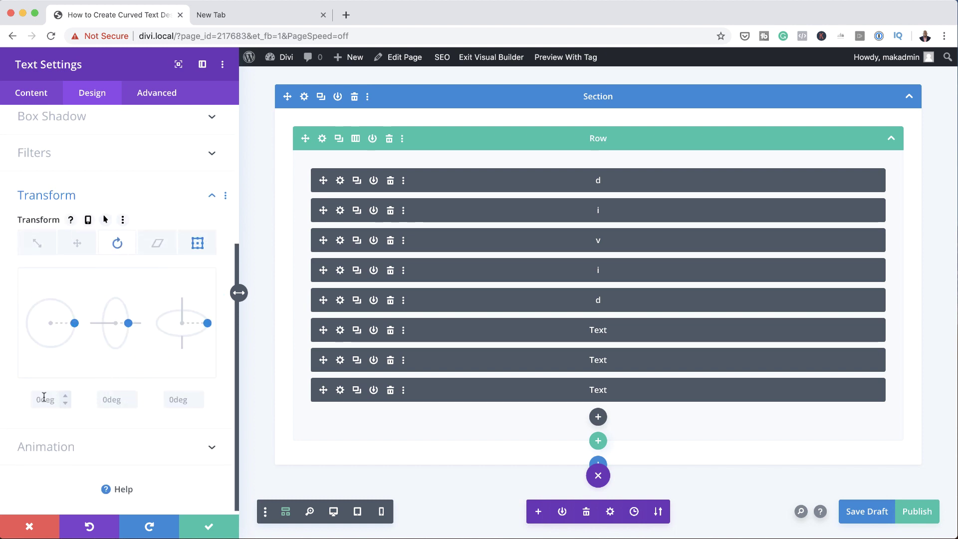
click(208, 528)
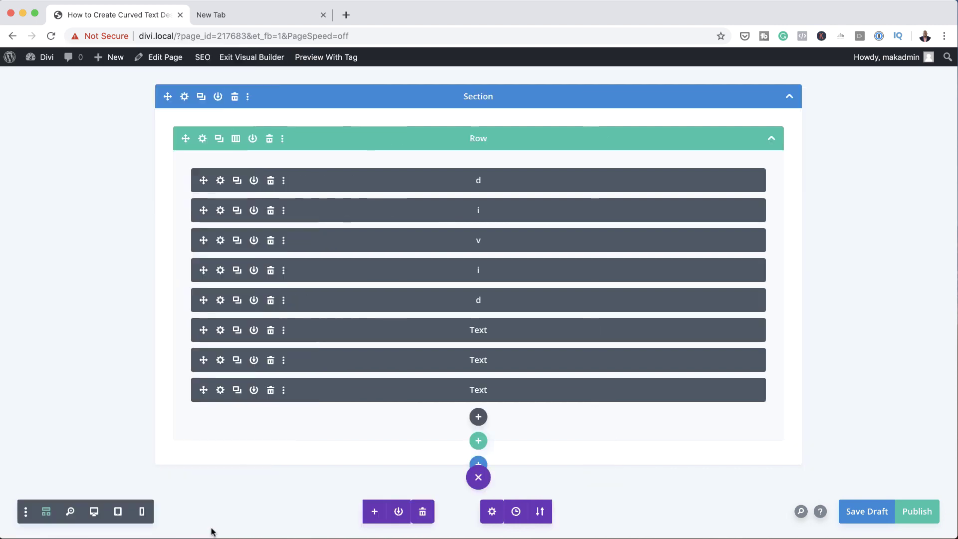
Step: Change the seventh text module's body to "v", set its transform rotation and save the module
click(220, 360)
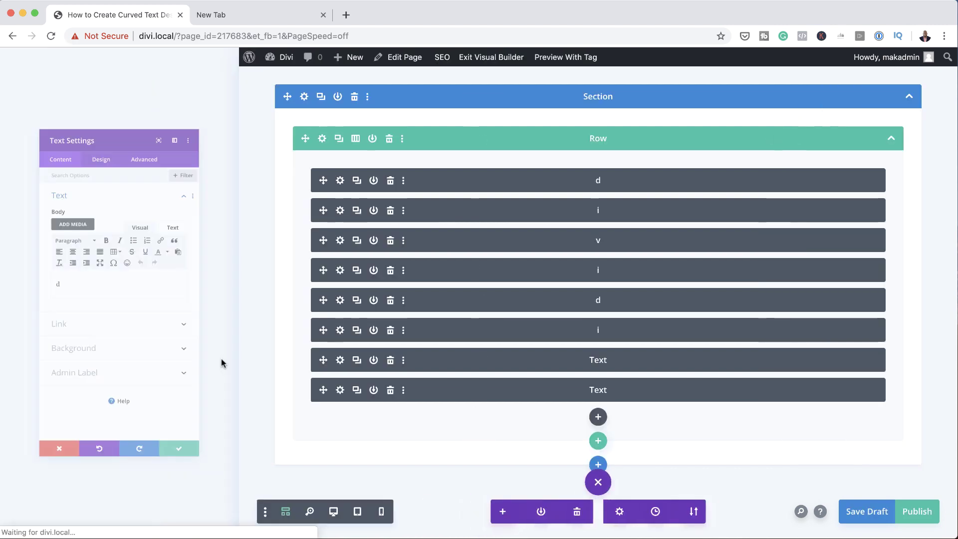
text(v)
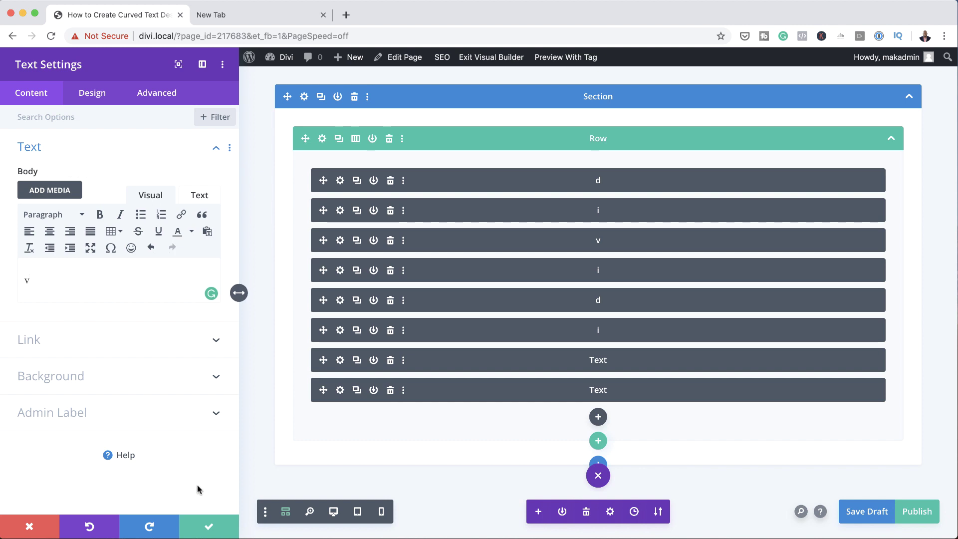
click(95, 93)
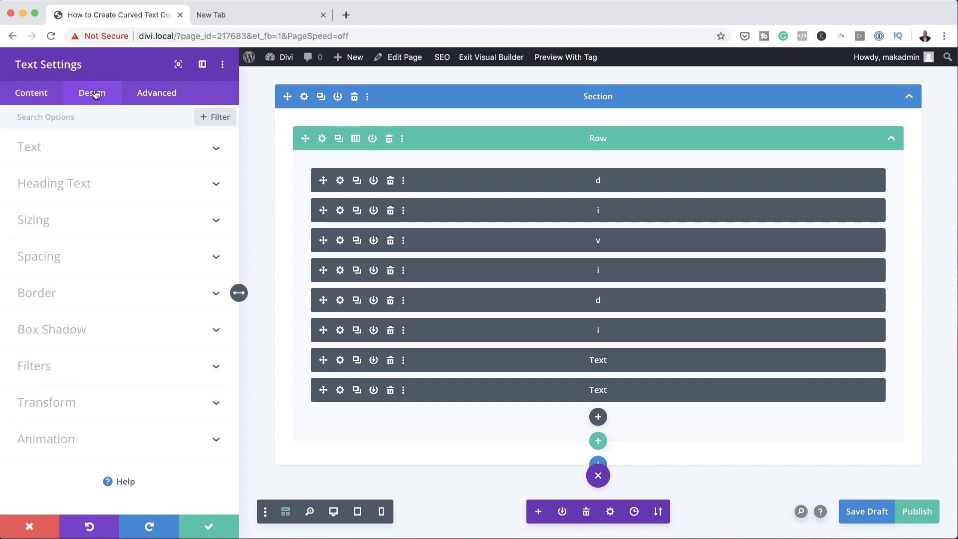
click(73, 404)
click(121, 247)
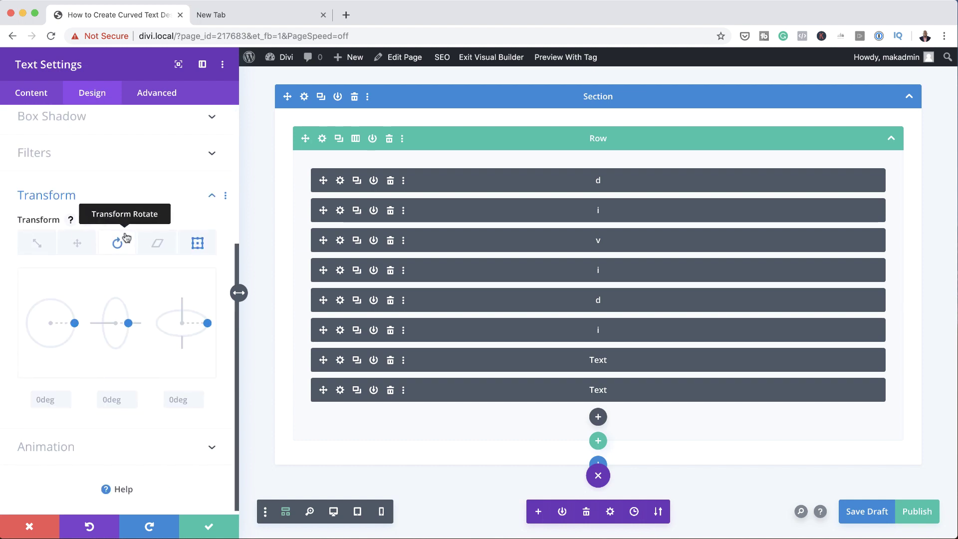
click(53, 407)
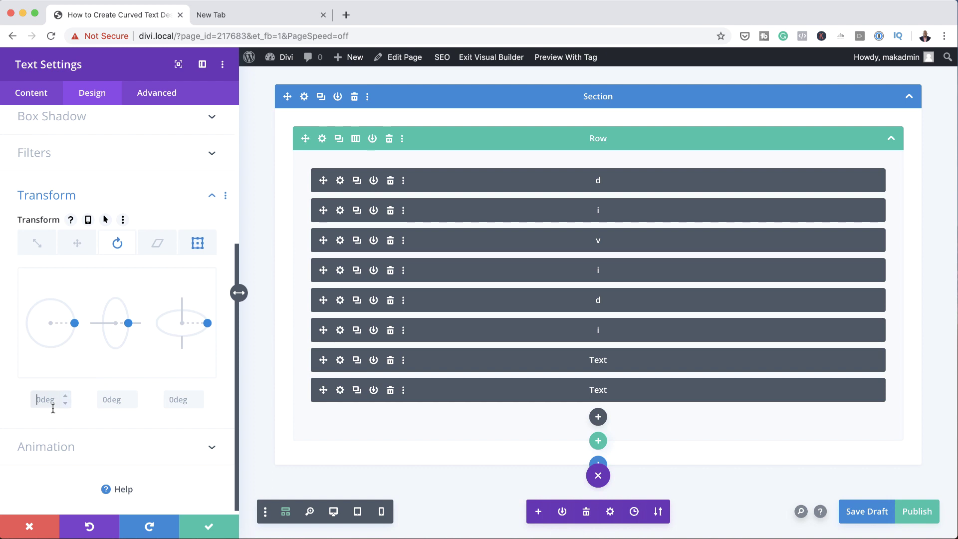
text(25)
key(Return)
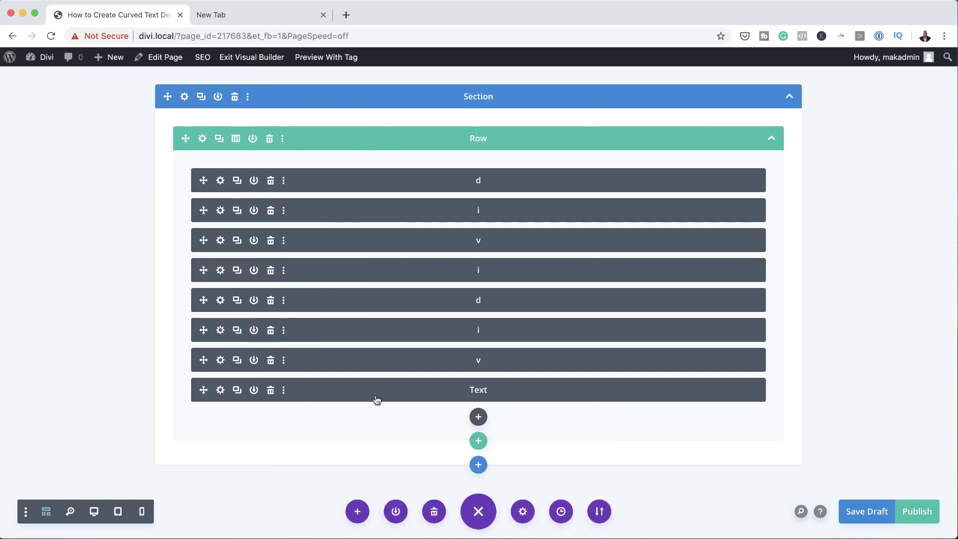
Step: Change the eighth text module's body to "i", set its transform rotation, save it and label the module "i"
click(220, 389)
key(ctrl+a)
text(i)
click(93, 95)
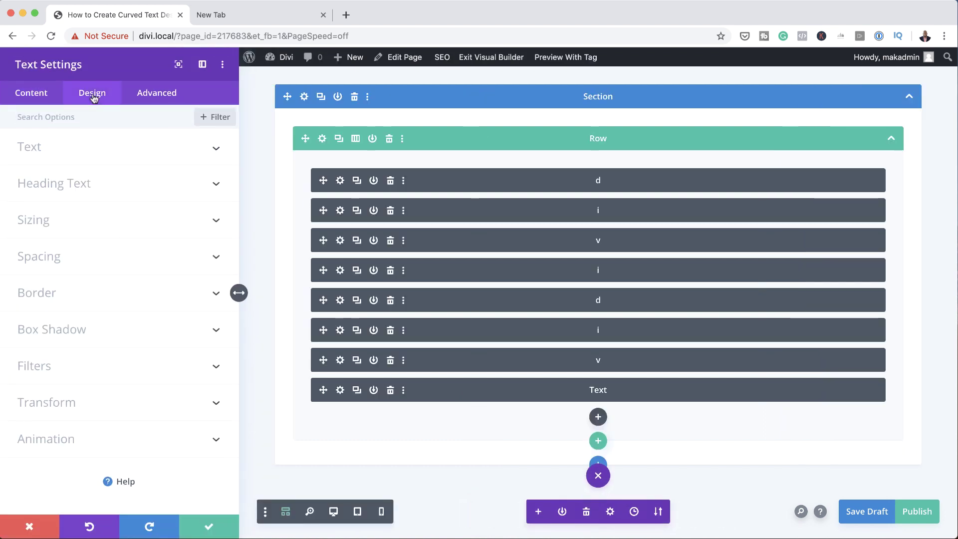
click(70, 402)
click(117, 243)
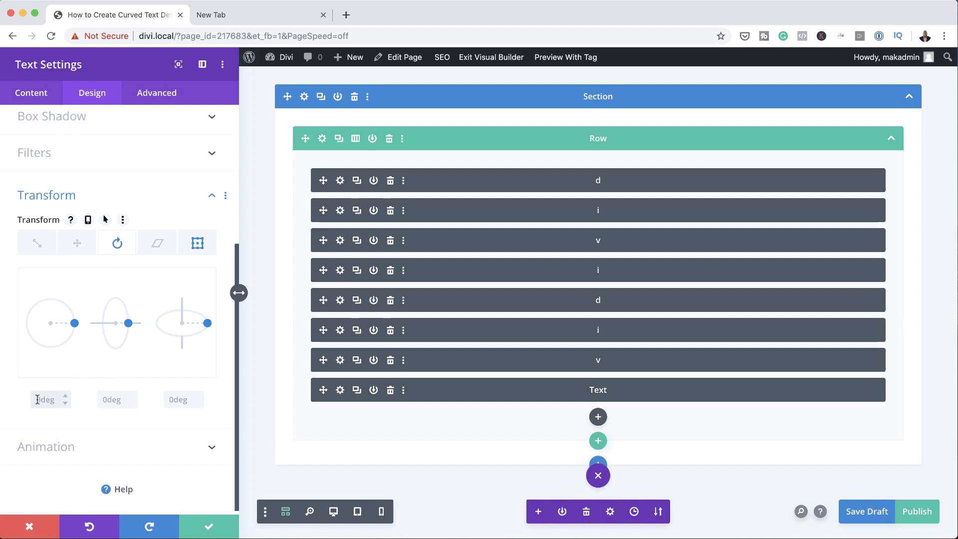
click(208, 527)
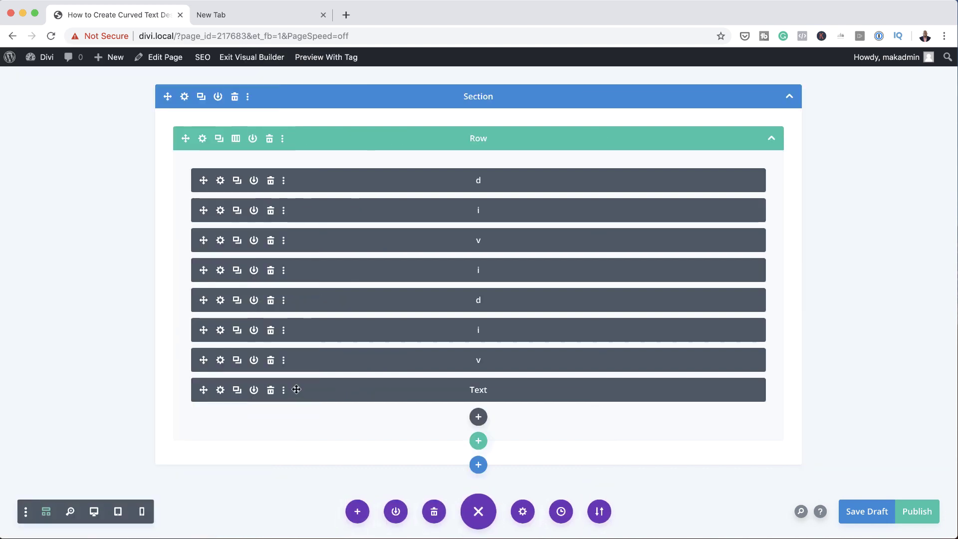
click(270, 393)
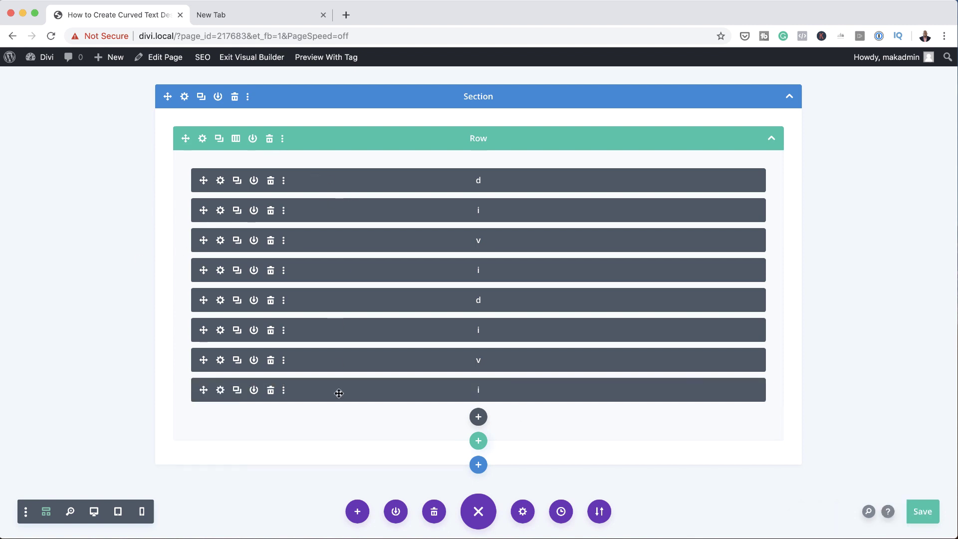
Step: Select all eight letter modules together in wireframe view and set their text size to 40px
click(94, 512)
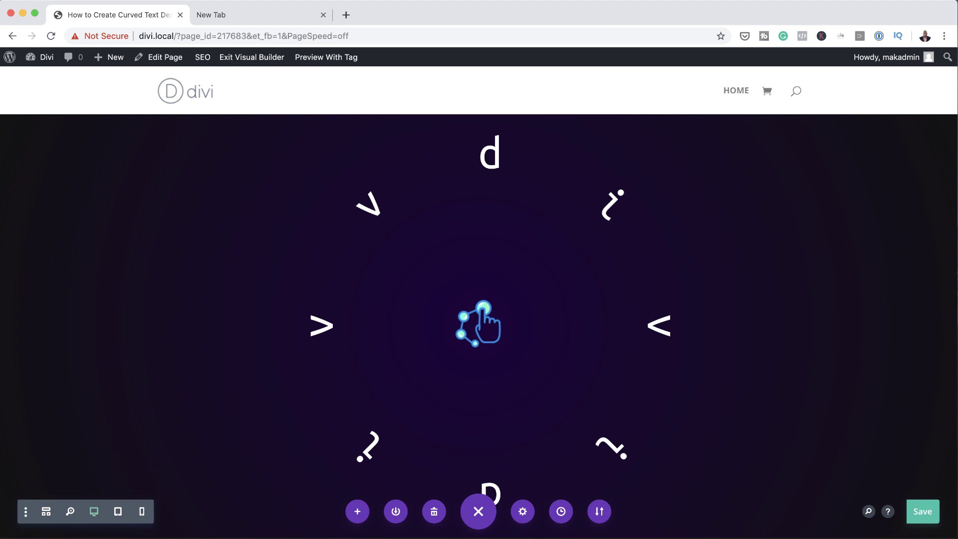
click(45, 511)
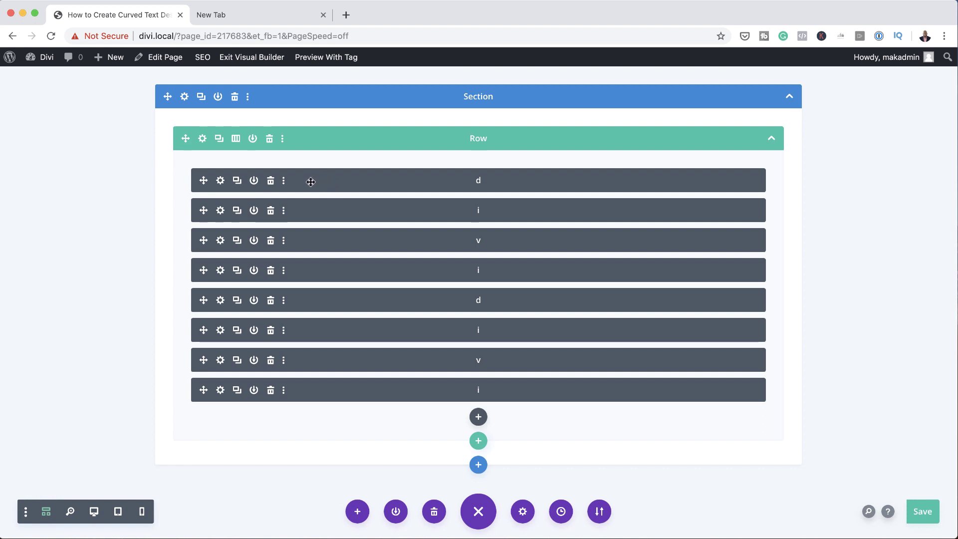
drag(310, 181, 320, 390)
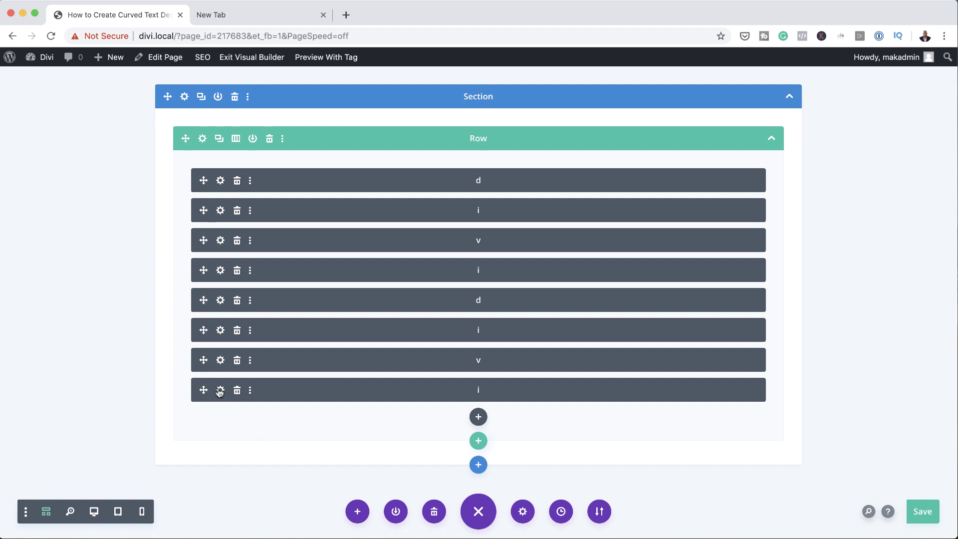
click(220, 181)
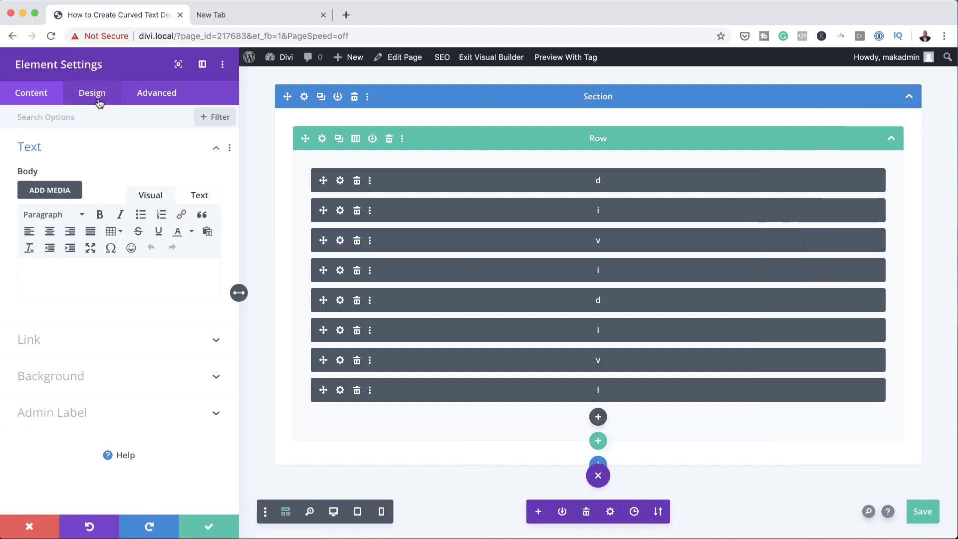
click(98, 105)
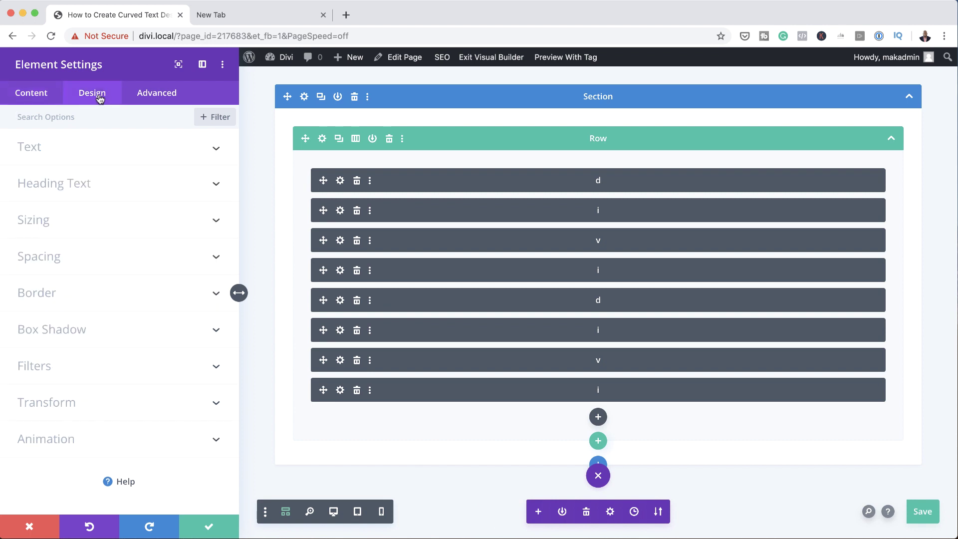
click(61, 150)
scroll(191, 423, down, 2)
scroll(191, 423, down, 1)
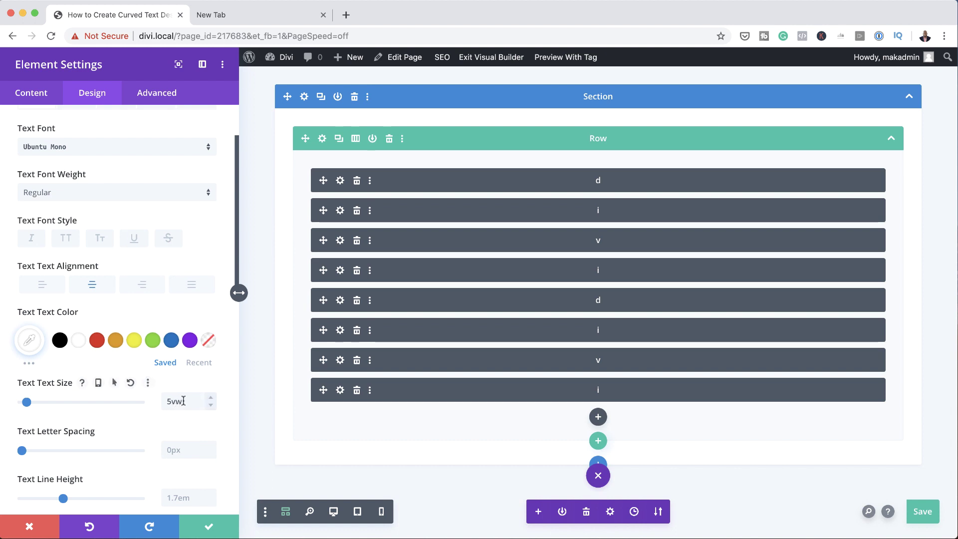
drag(183, 401, 161, 402)
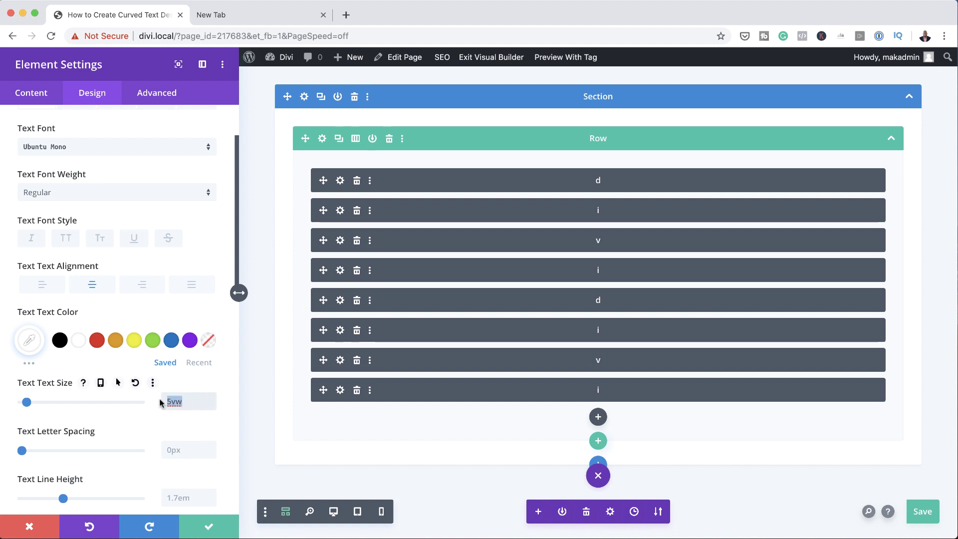
text(40px)
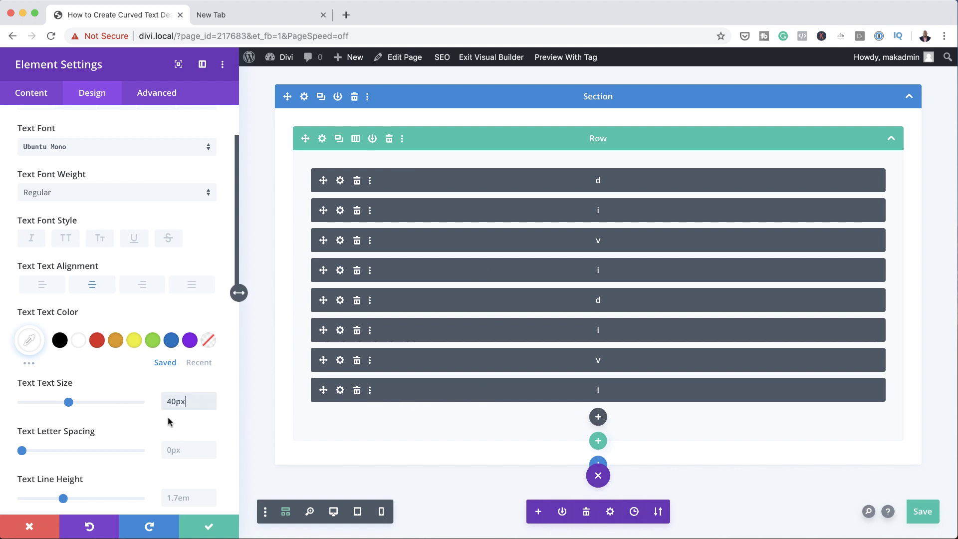
click(208, 526)
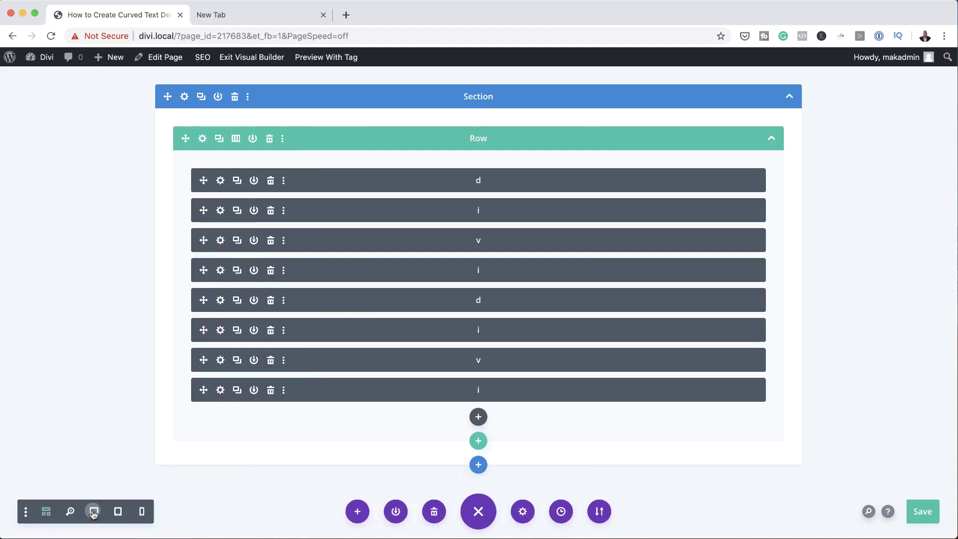
Step: Preview the circular text in desktop view and duplicate the whole section
click(94, 511)
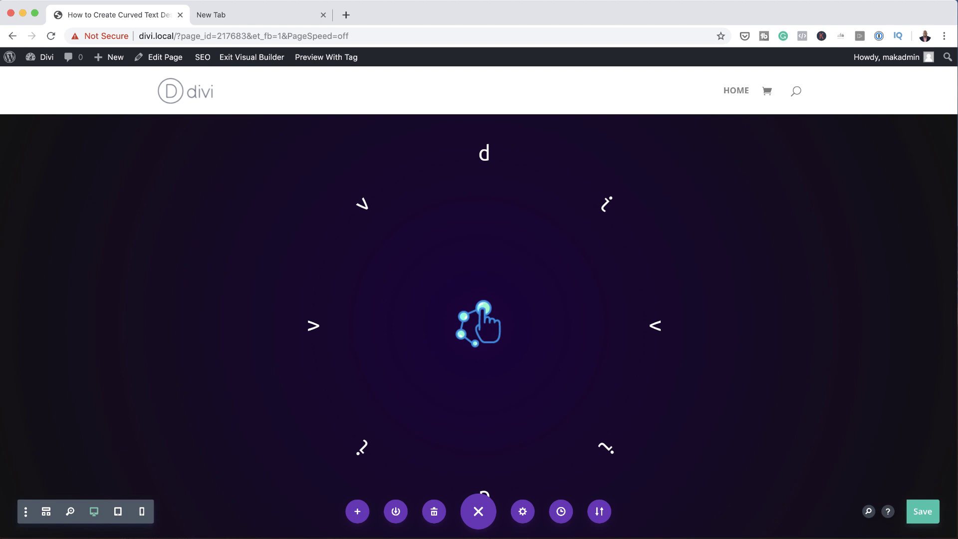
scroll(392, 387, down, 1)
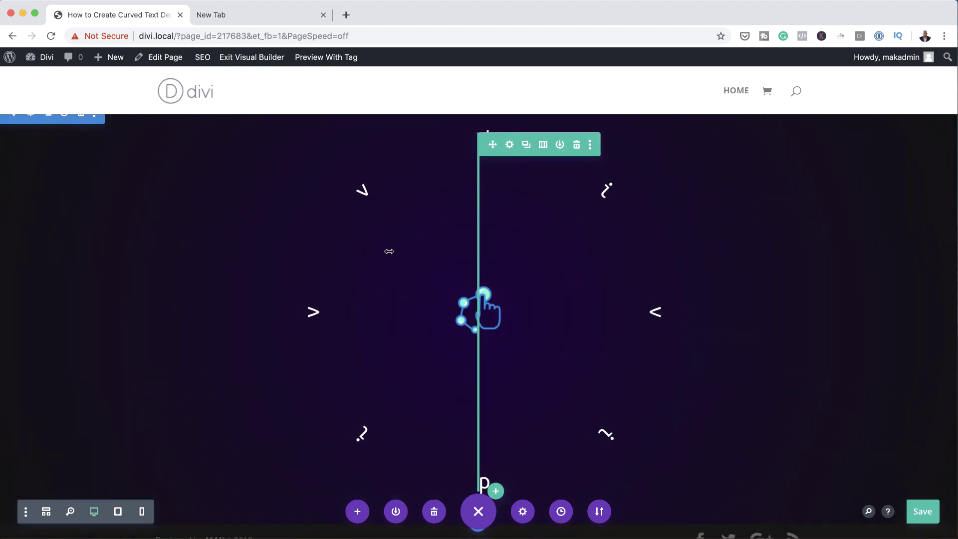
scroll(161, 265, up, 1)
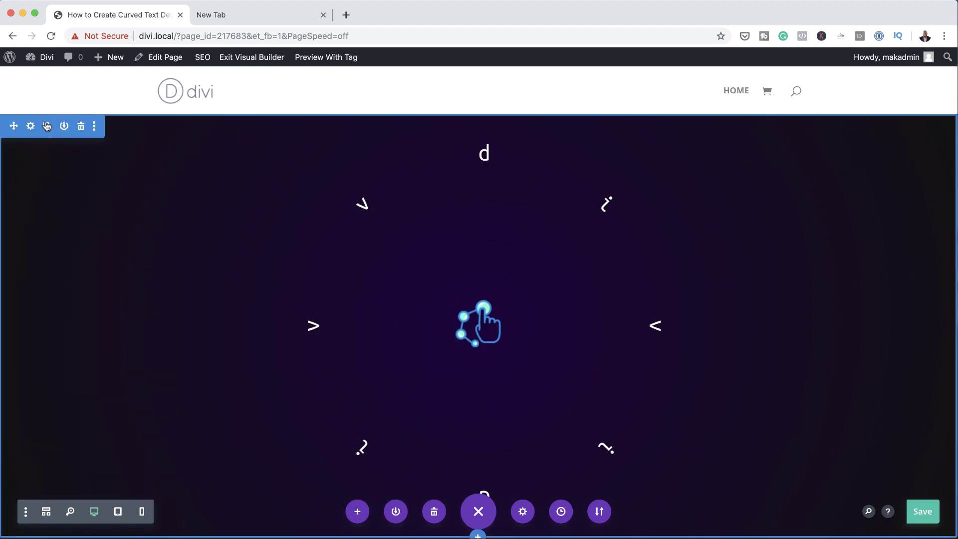
click(47, 127)
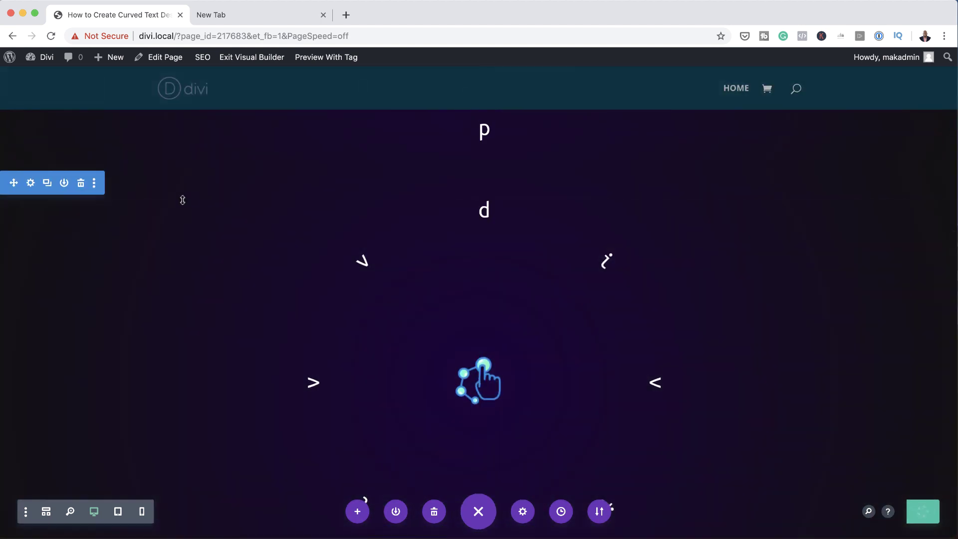
click(487, 245)
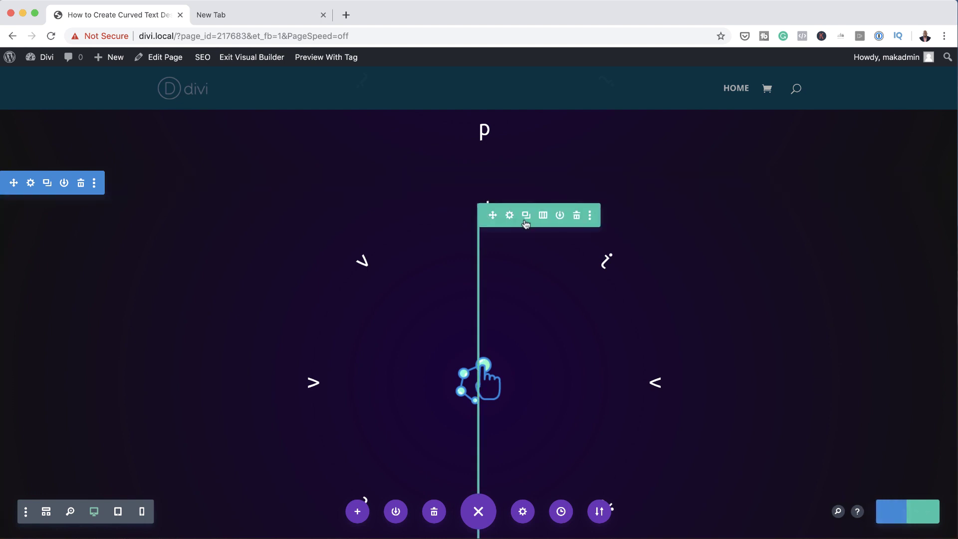
Step: Return to wireframe view and duplicate the last text module of the second section four times
click(46, 514)
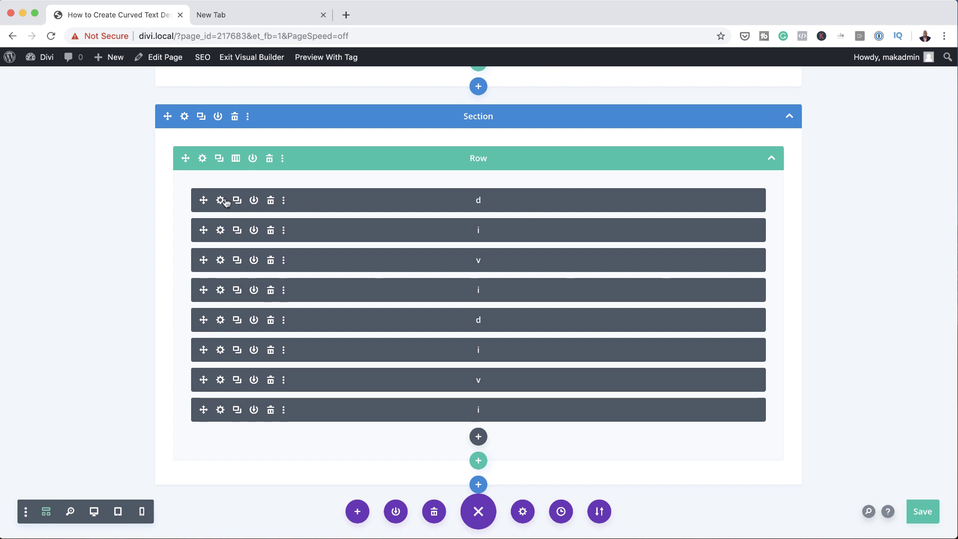
click(238, 412)
click(237, 411)
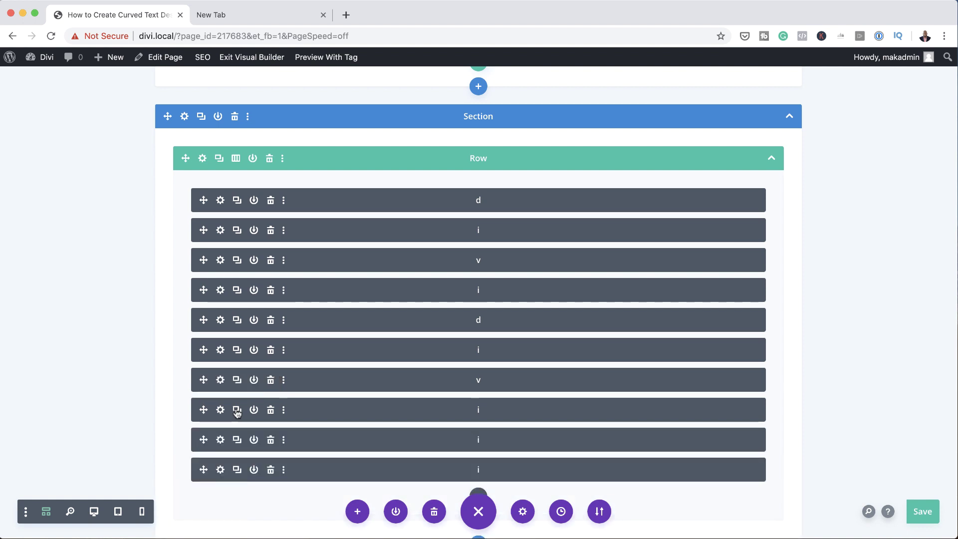
click(237, 411)
click(238, 412)
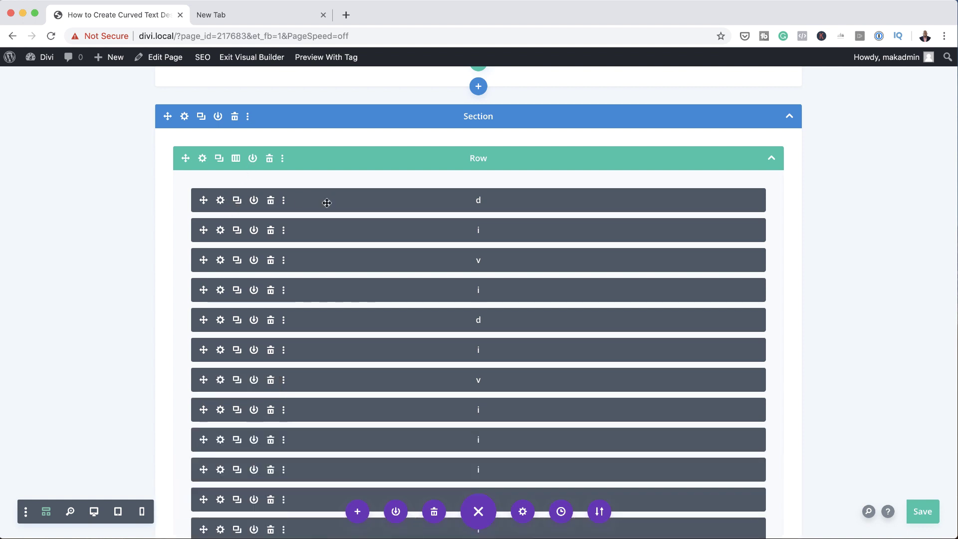
Step: Relabel the first text module of the second section "e", change its body text to "e" and save it
click(481, 200)
drag(32, 279, 8, 279)
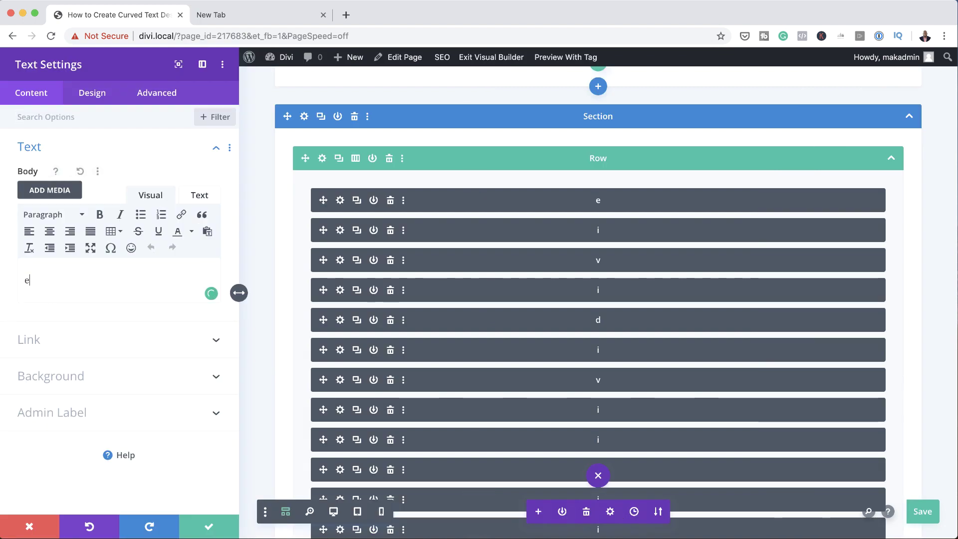
click(209, 526)
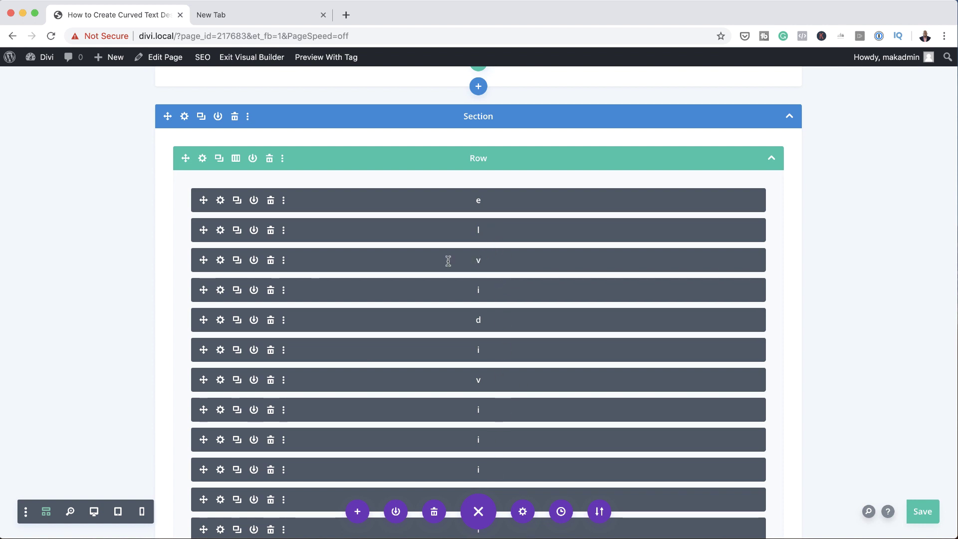
Step: Review the second section's letter modules and check the transform rotation of the first module "e"
scroll(720, 299, down, 10)
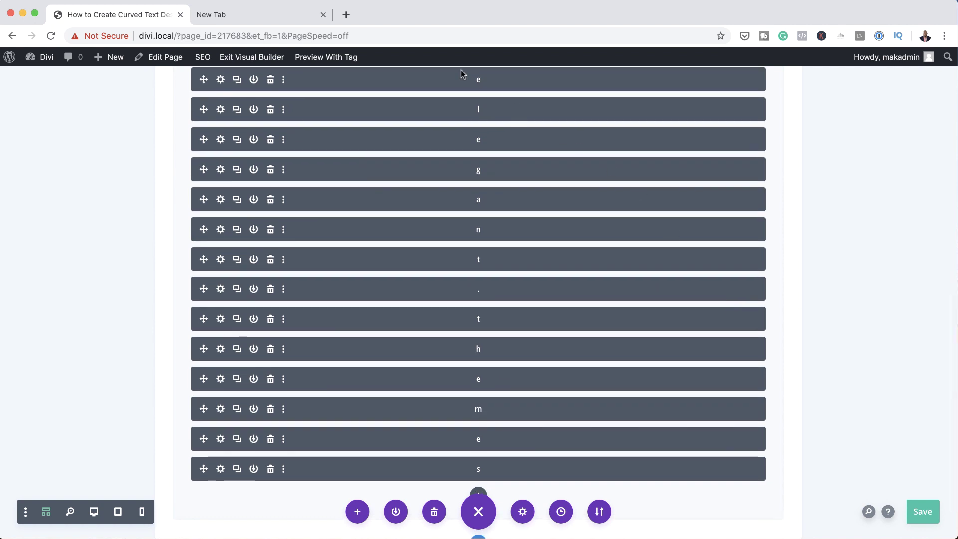
scroll(630, 202, up, 1)
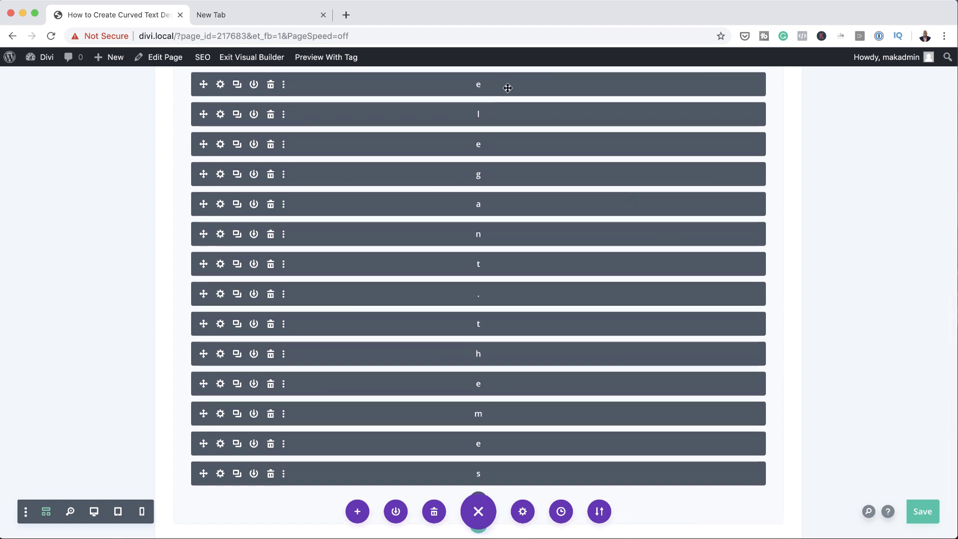
scroll(672, 352, up, 1)
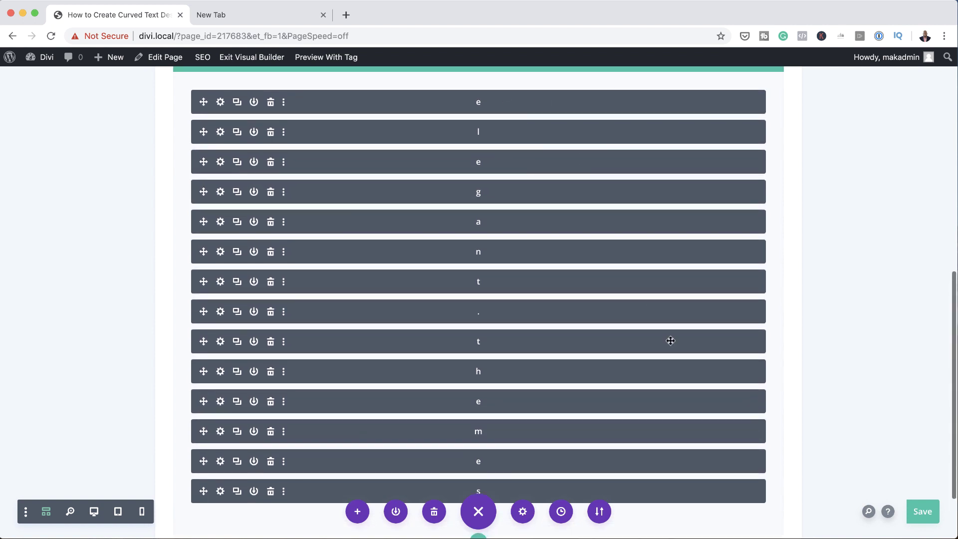
click(221, 103)
click(92, 95)
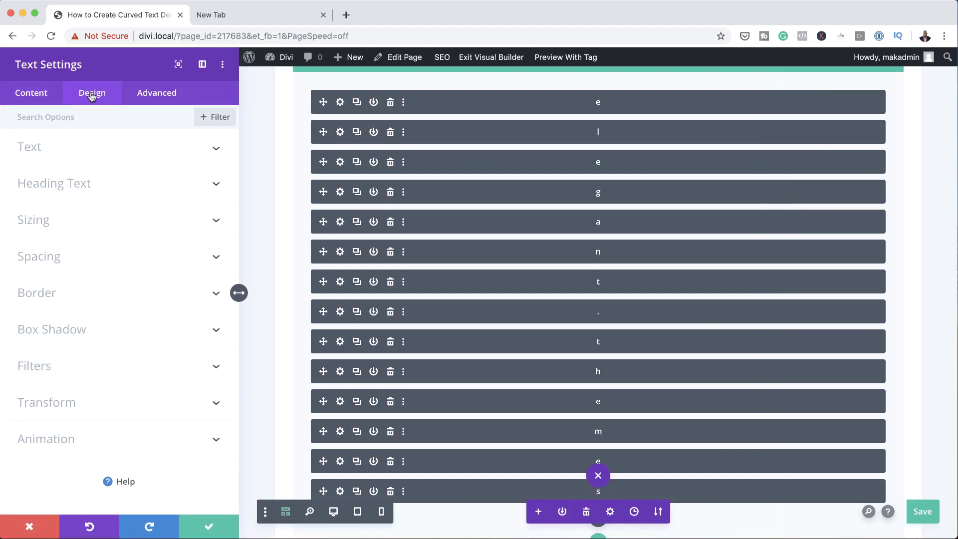
click(65, 404)
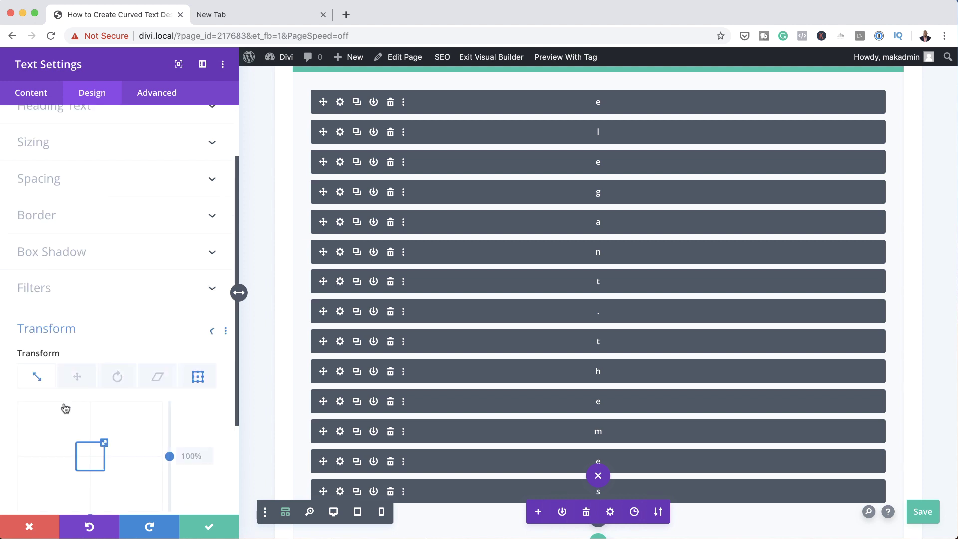
click(117, 243)
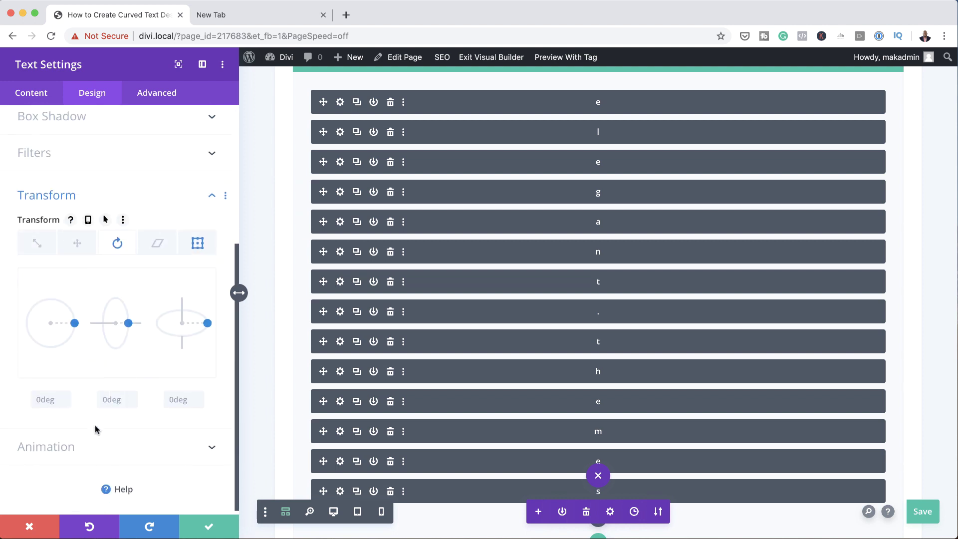
click(208, 528)
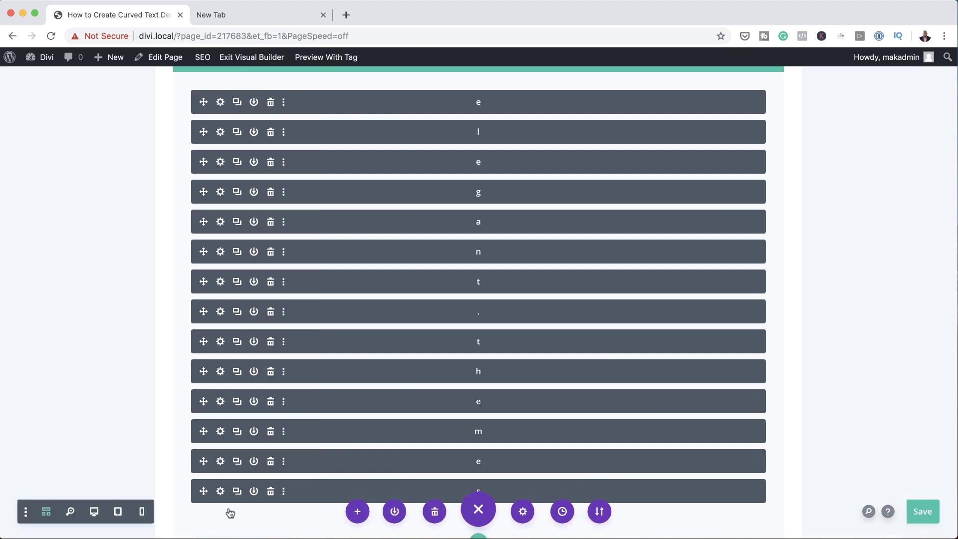
Step: Replace the transform rotation angle of the second section's "l" module and save the module
click(220, 132)
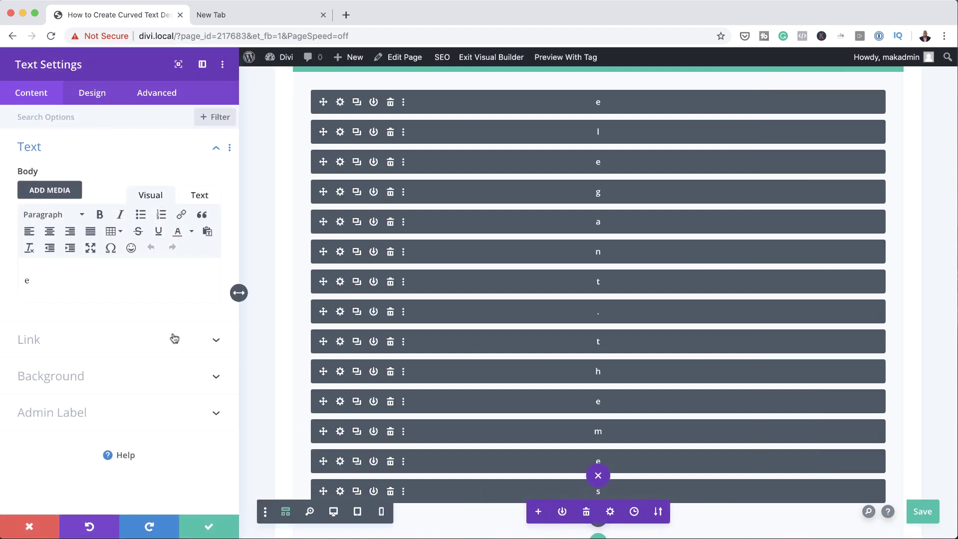
click(103, 97)
click(65, 401)
click(117, 243)
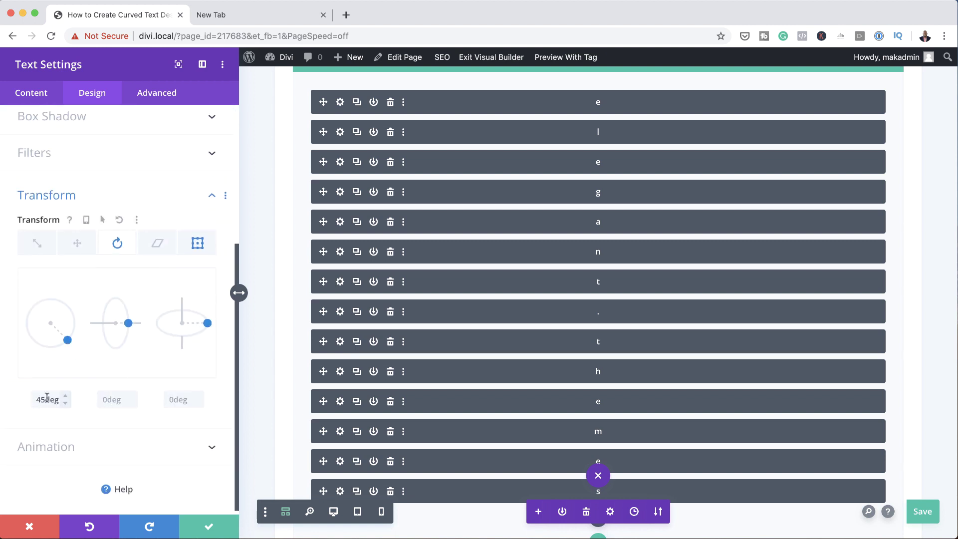
drag(45, 400, 23, 400)
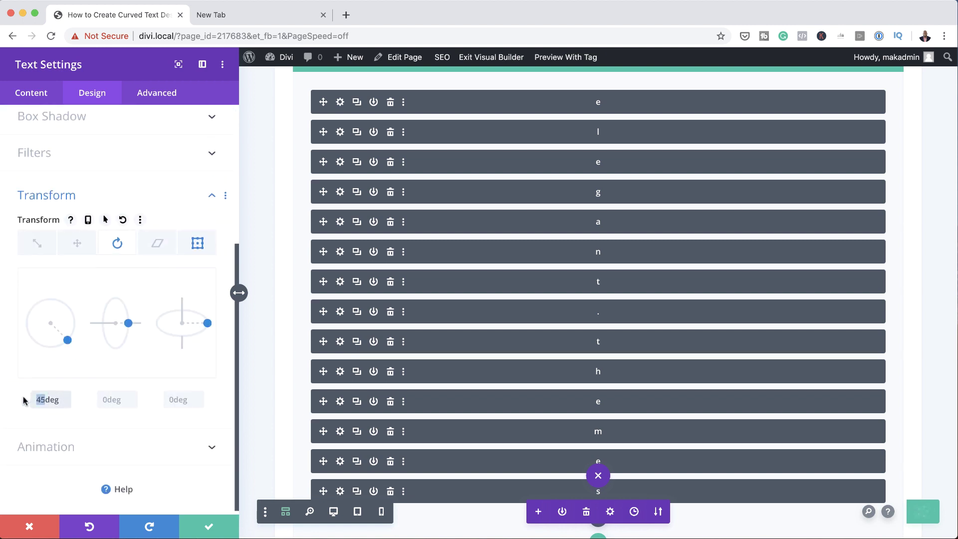
click(208, 526)
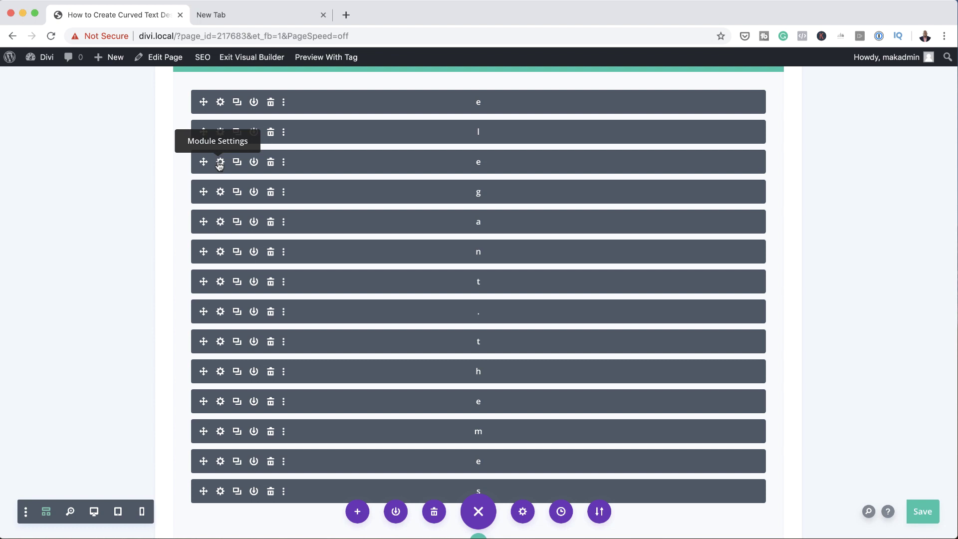
Step: Look over the second section's letter modules and preview the curved text in desktop view
scroll(354, 349, up, 3)
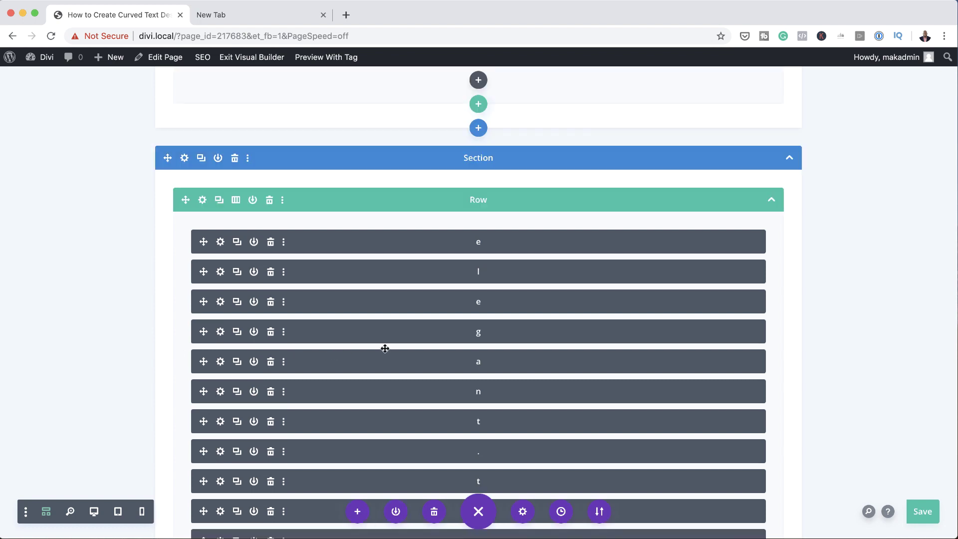
scroll(504, 353, down, 5)
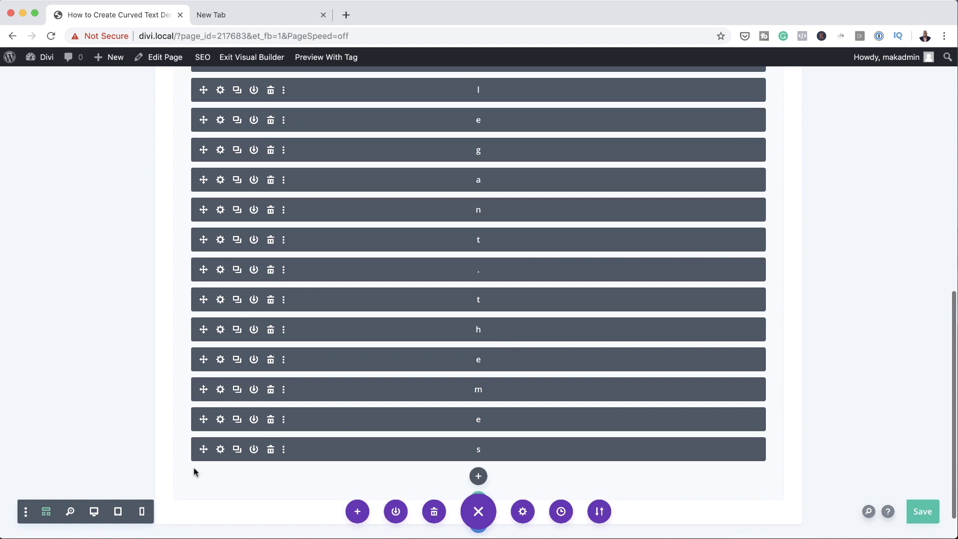
click(94, 513)
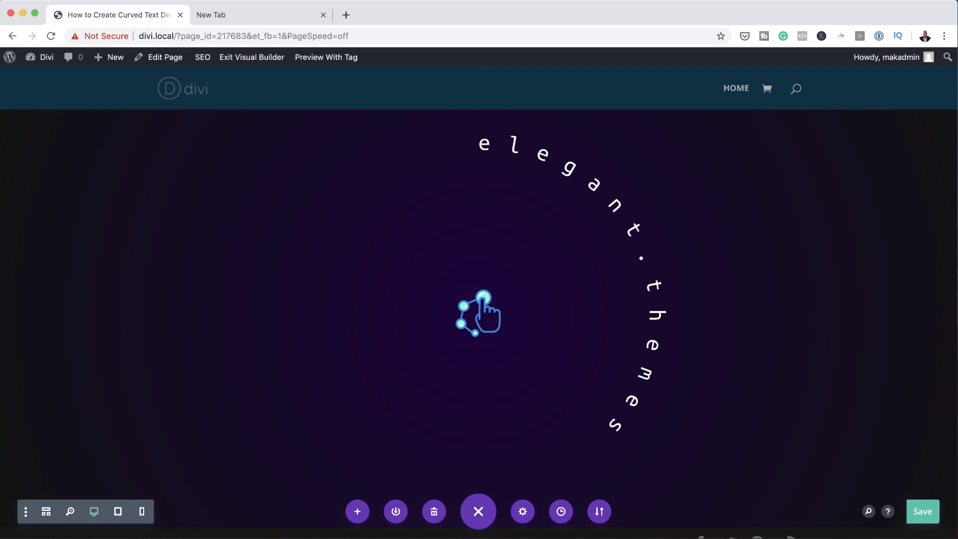
Step: Rotate the second section's row to 297deg with its transform settings to arch the text above the icon, and save
mouse_move(451, 154)
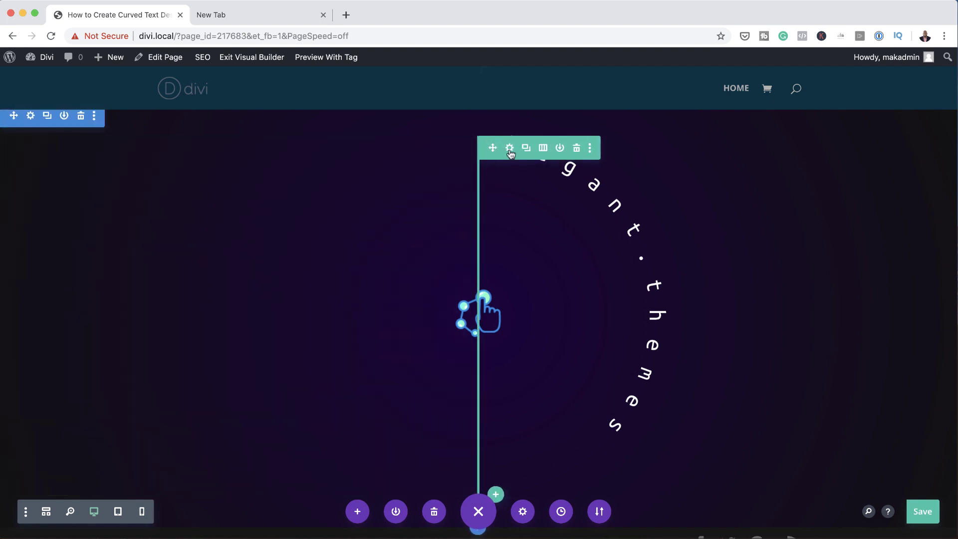
click(510, 148)
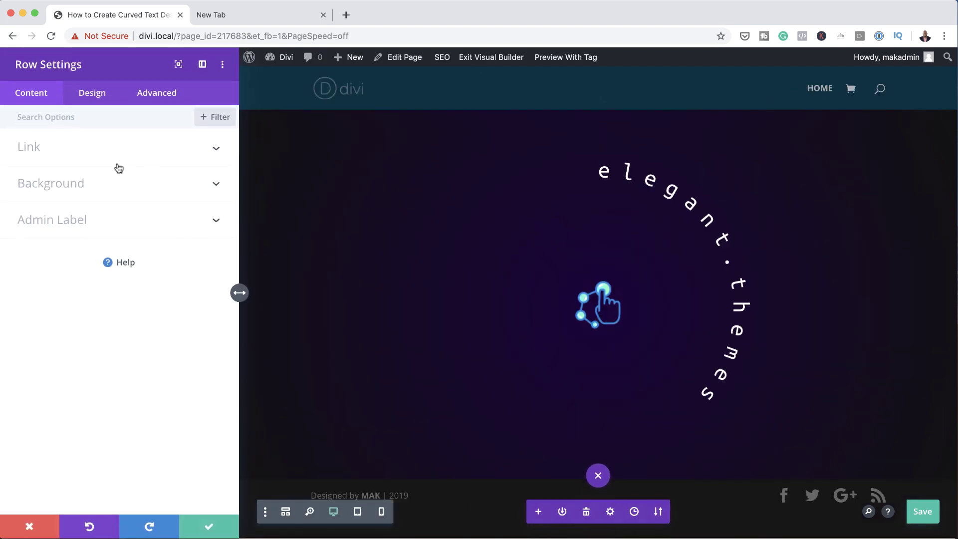
click(96, 94)
click(60, 330)
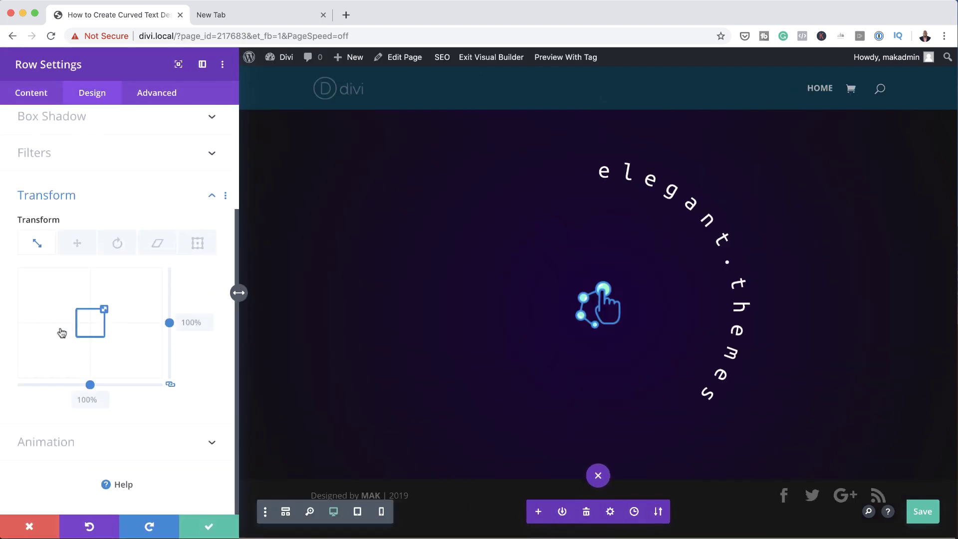
click(119, 243)
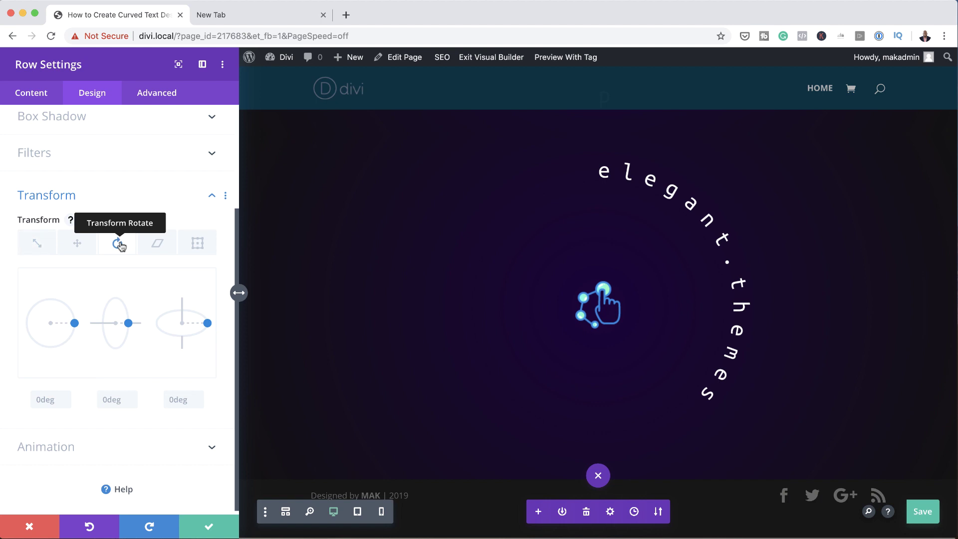
drag(75, 323, 61, 303)
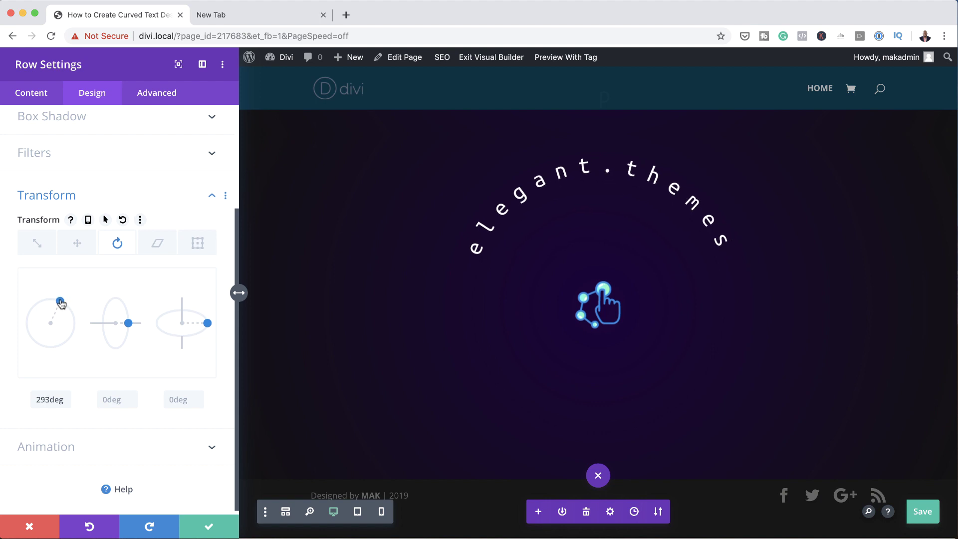
mouse_move(61, 303)
mouse_down()
mouse_move(35, 317)
mouse_move(36, 333)
mouse_move(58, 348)
mouse_move(30, 324)
mouse_move(58, 311)
mouse_up()
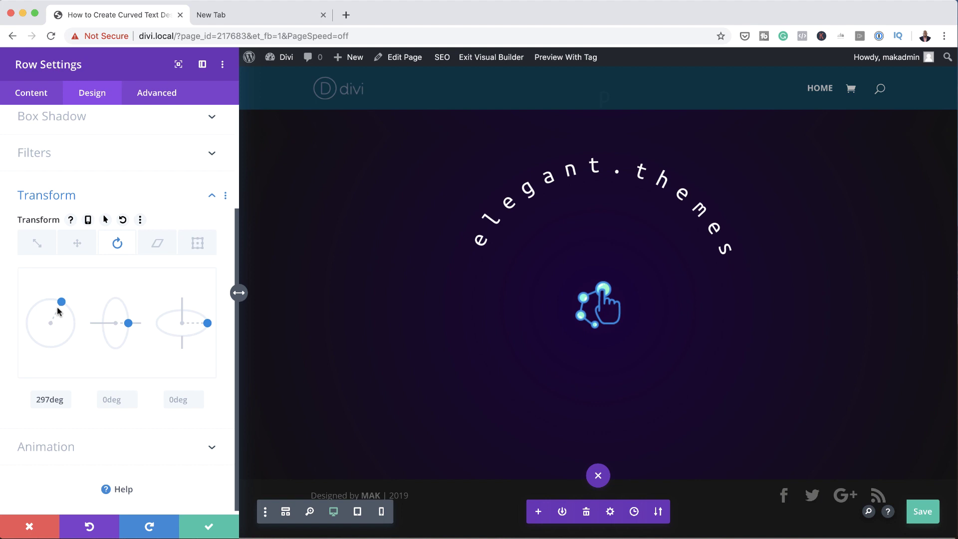
click(208, 526)
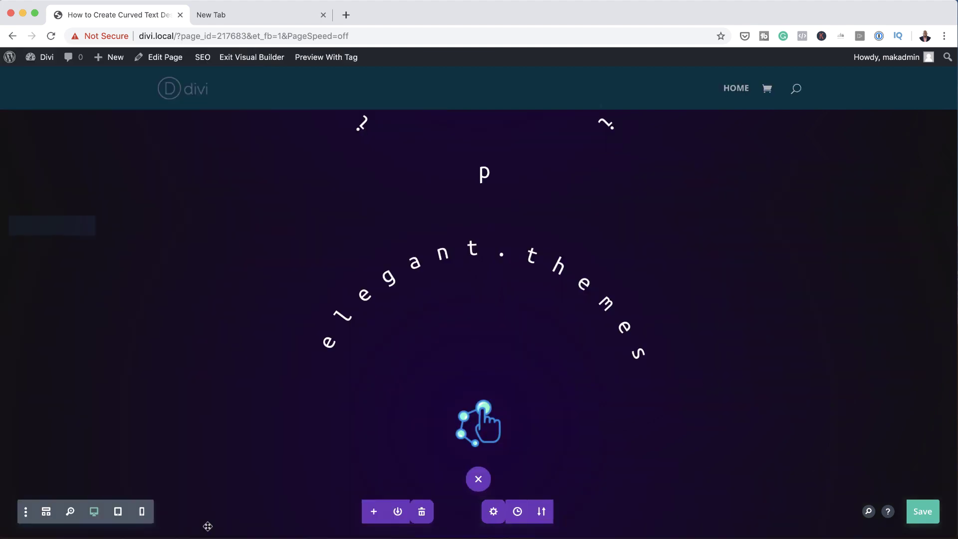